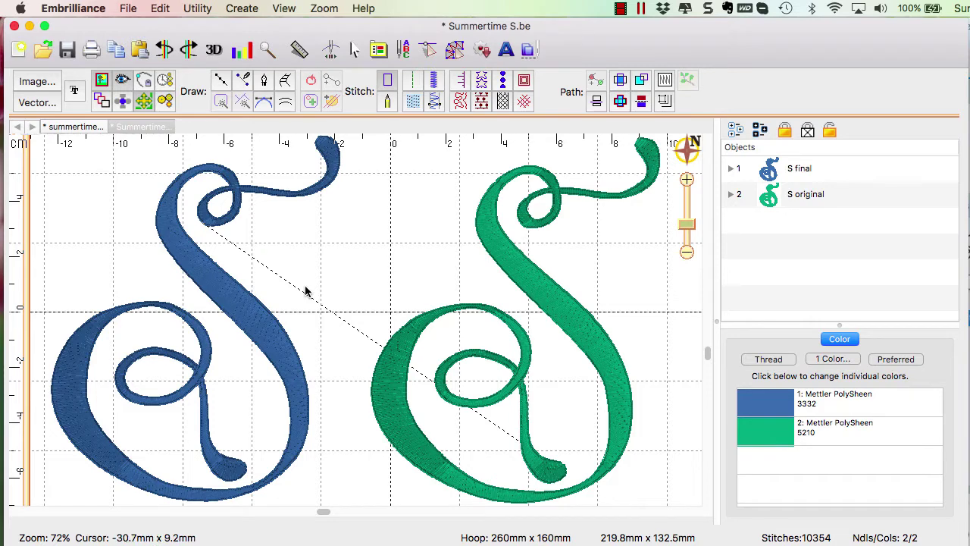
# Expand the blue S final group, inspect parts 1:5 and 1:6, and enlarge the Objects list to show all ten rows.
pyautogui.doubleClick(262, 322)
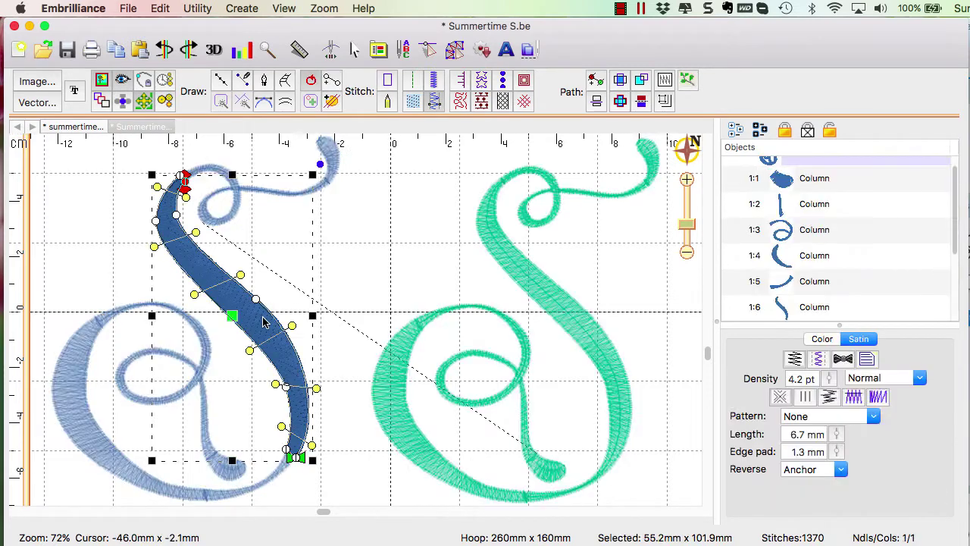
pyautogui.click(419, 252)
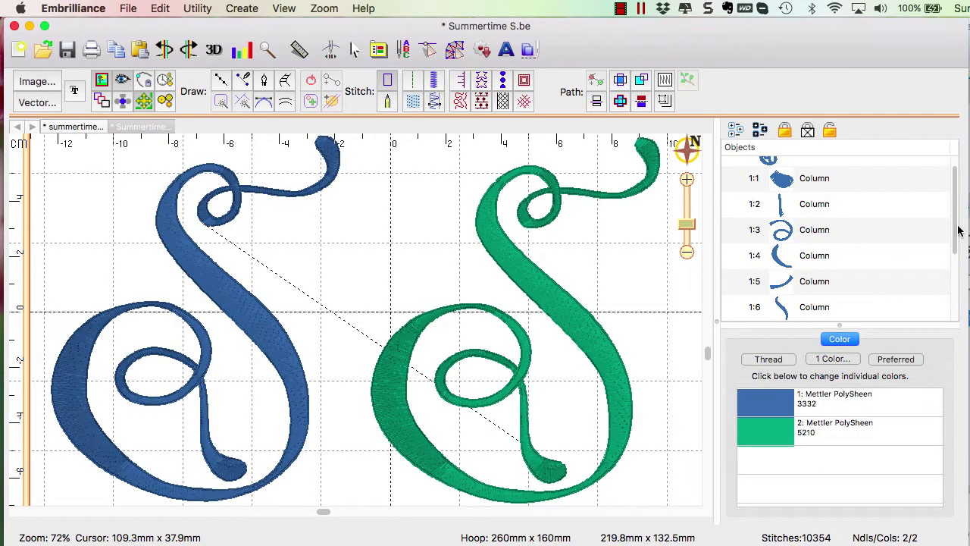
pyautogui.scroll(2, 953, 209)
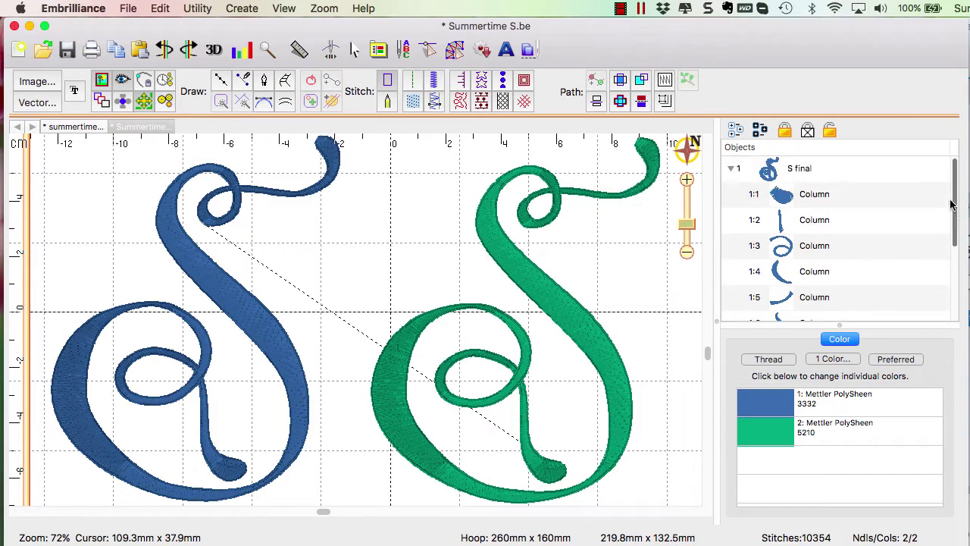
pyautogui.click(811, 170)
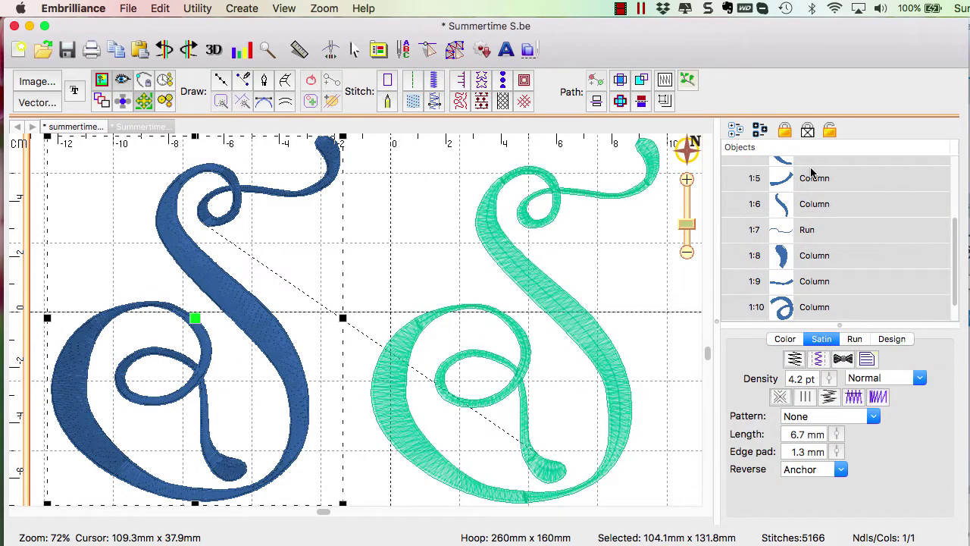
pyautogui.click(811, 189)
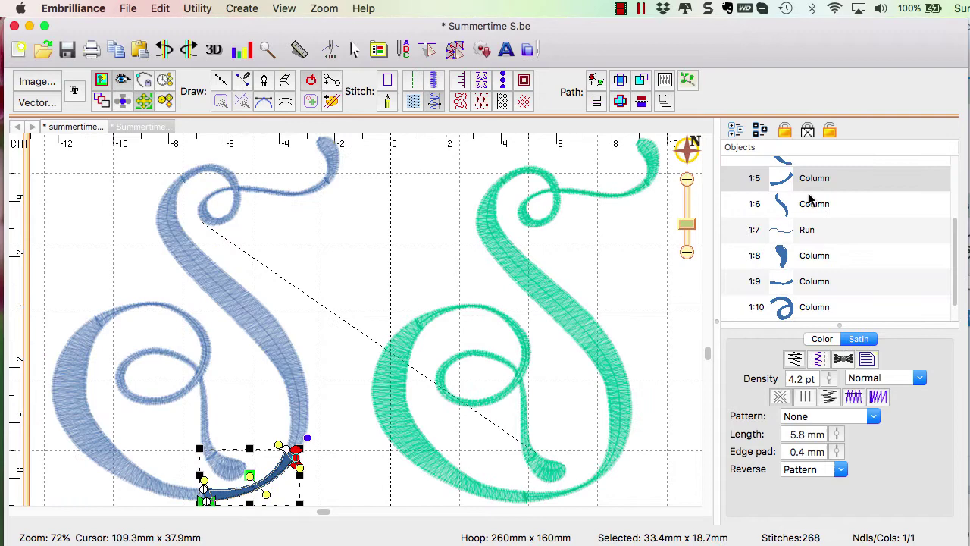
pyautogui.click(809, 206)
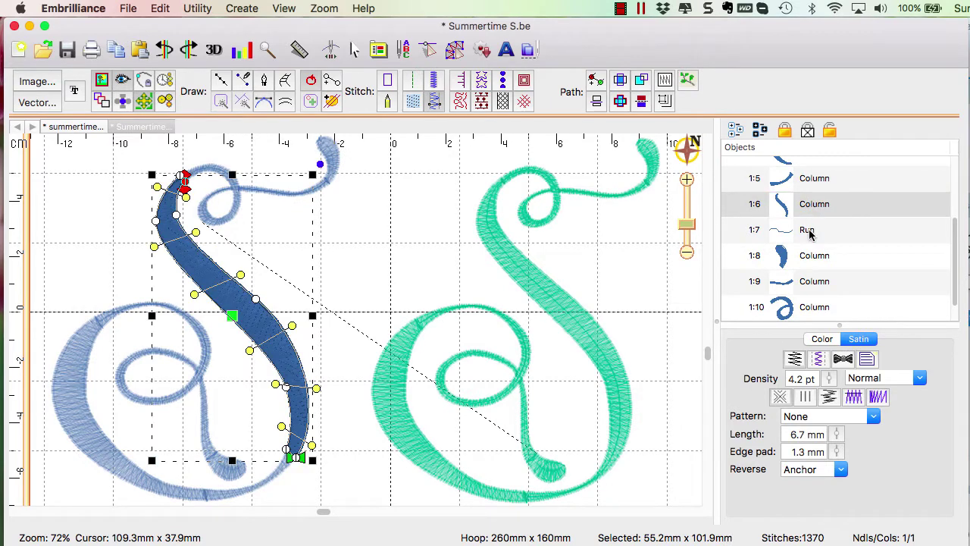
pyautogui.moveTo(955, 239); pyautogui.dragTo(924, 300)
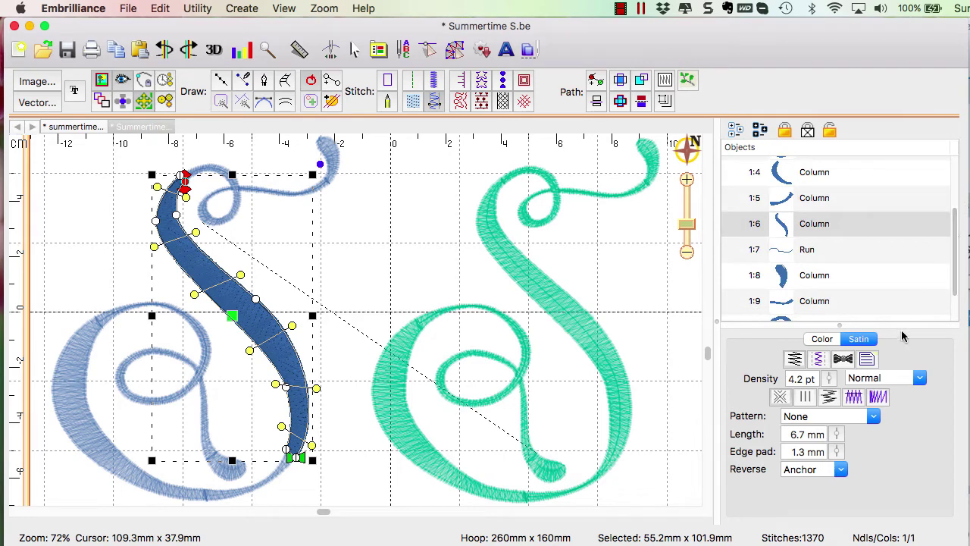
pyautogui.moveTo(902, 333); pyautogui.dragTo(901, 365)
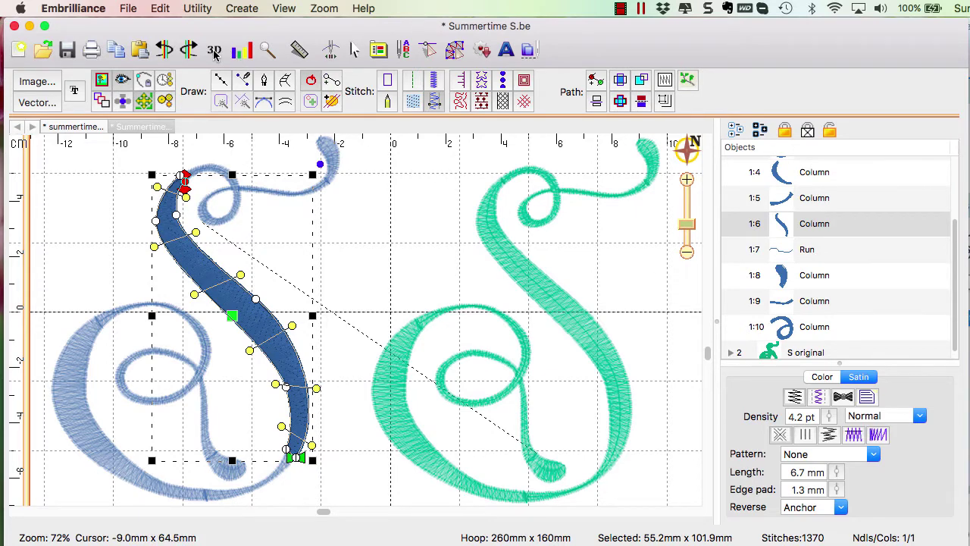
# Switch off the 3D preview and zoom to 381% on the blue S's diagonal stroke to reveal its underlay.
pyautogui.click(214, 52)
pyautogui.click(339, 275)
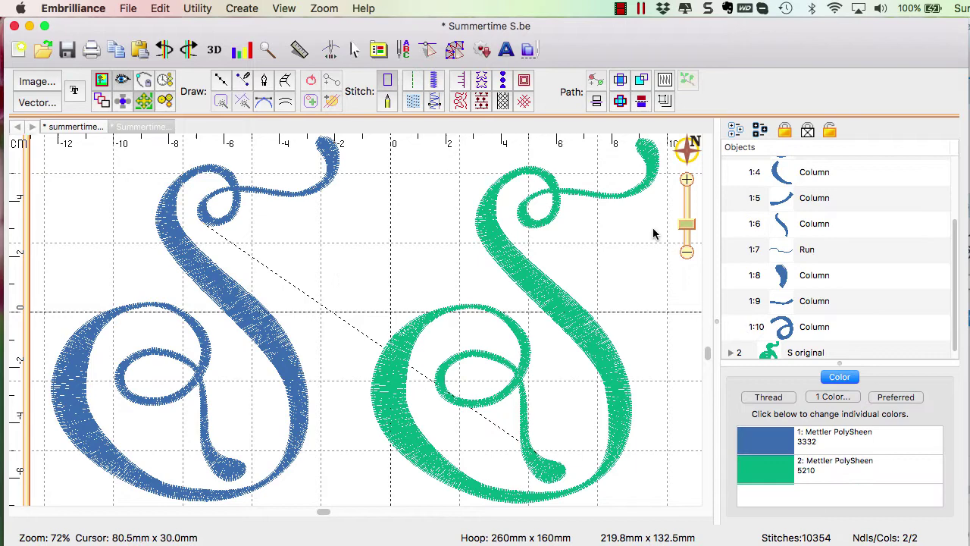
pyautogui.moveTo(689, 155)
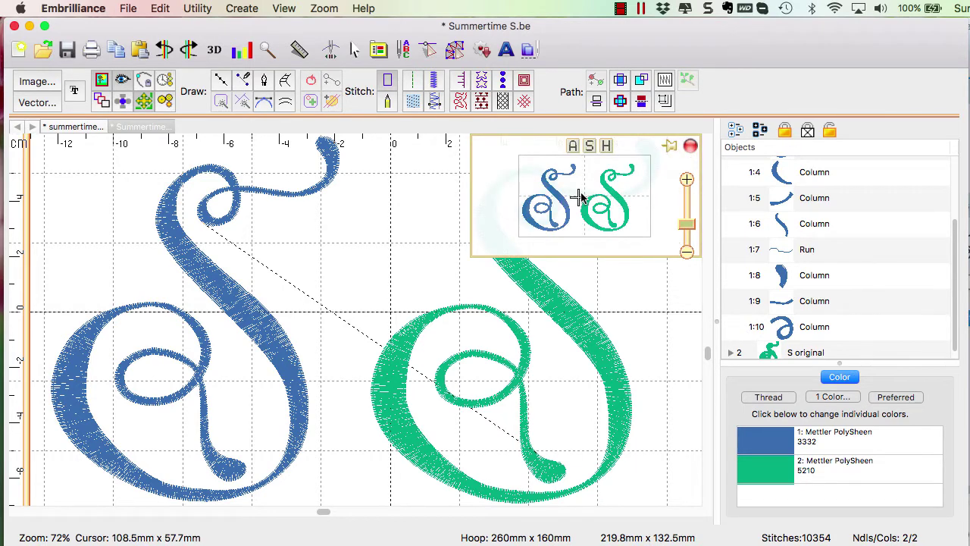
pyautogui.moveTo(579, 197); pyautogui.dragTo(561, 211)
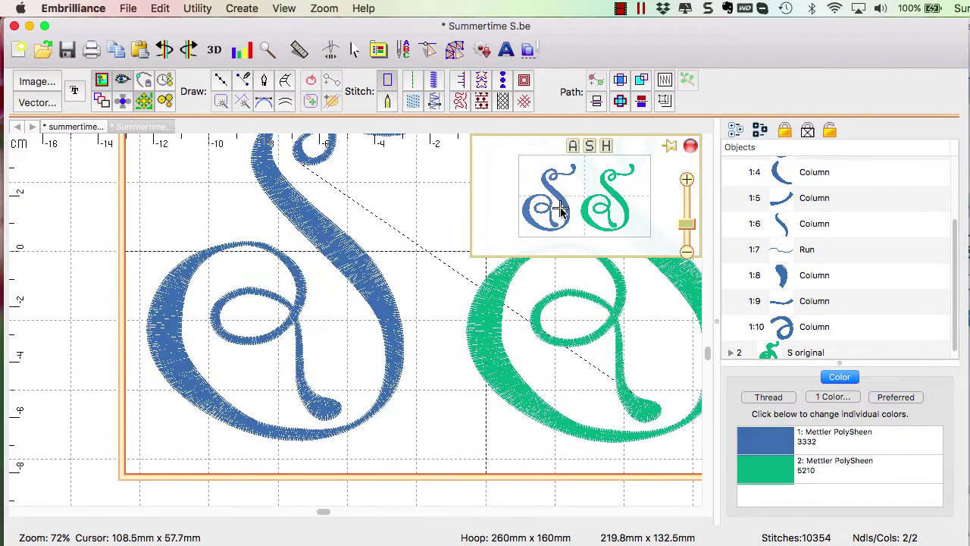
pyautogui.moveTo(686, 224); pyautogui.dragTo(688, 211)
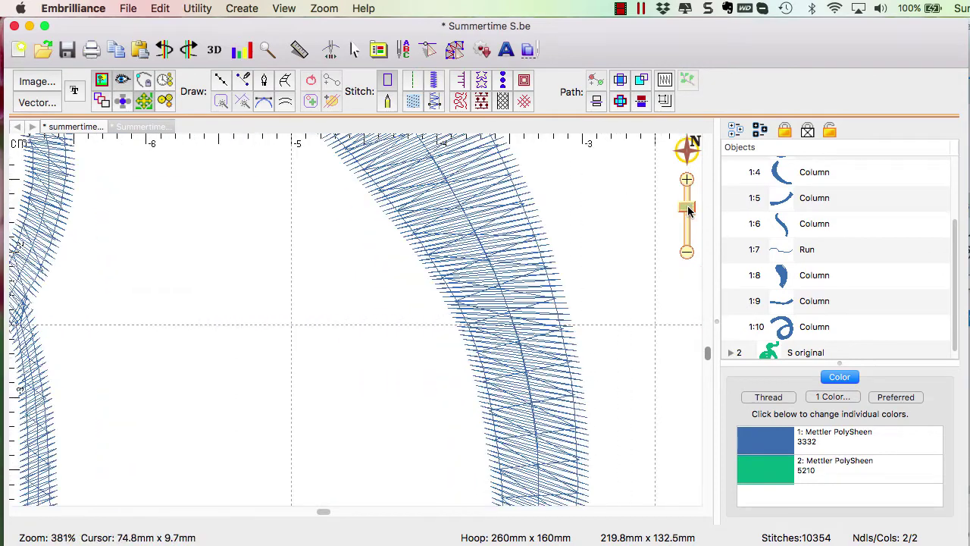
pyautogui.moveTo(708, 346); pyautogui.dragTo(707, 316)
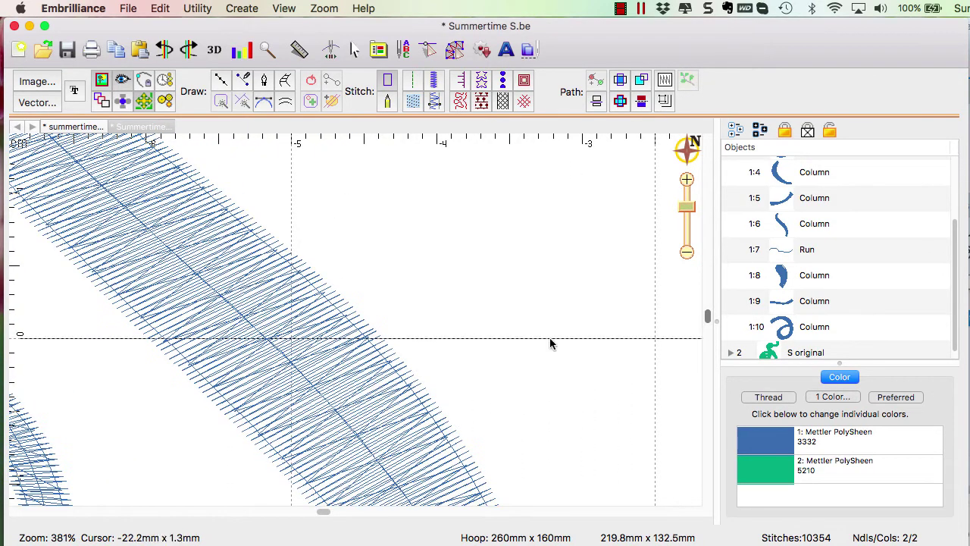
pyautogui.click(280, 391)
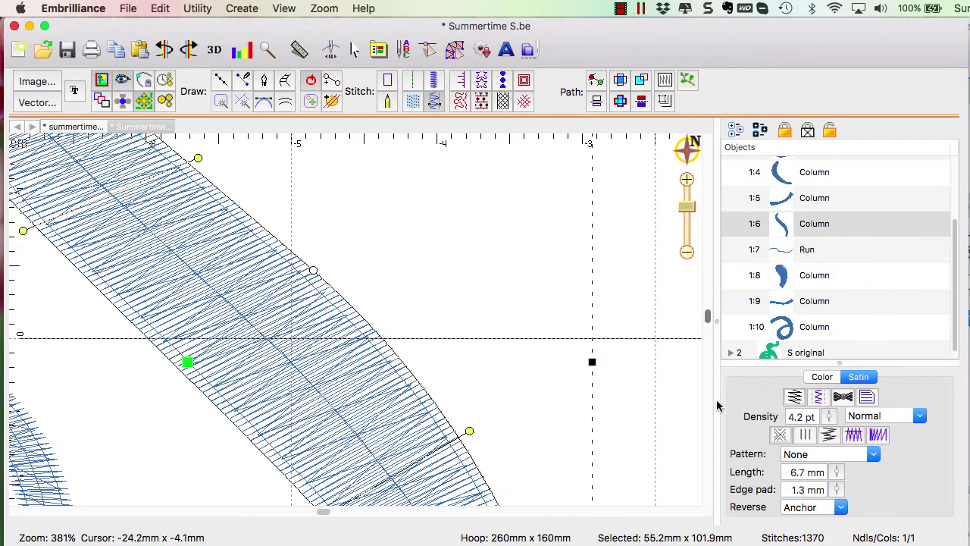
pyautogui.click(819, 397)
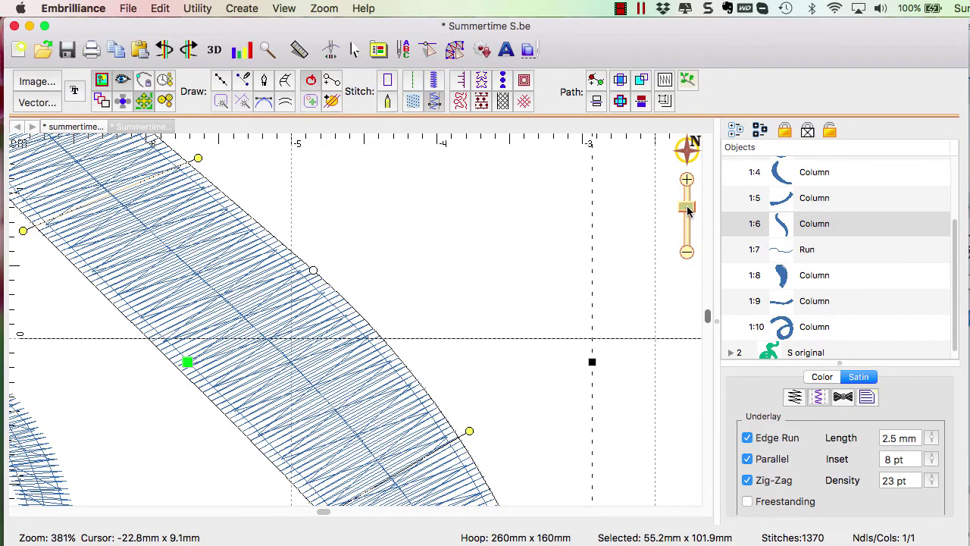
pyautogui.moveTo(687, 207); pyautogui.dragTo(687, 215)
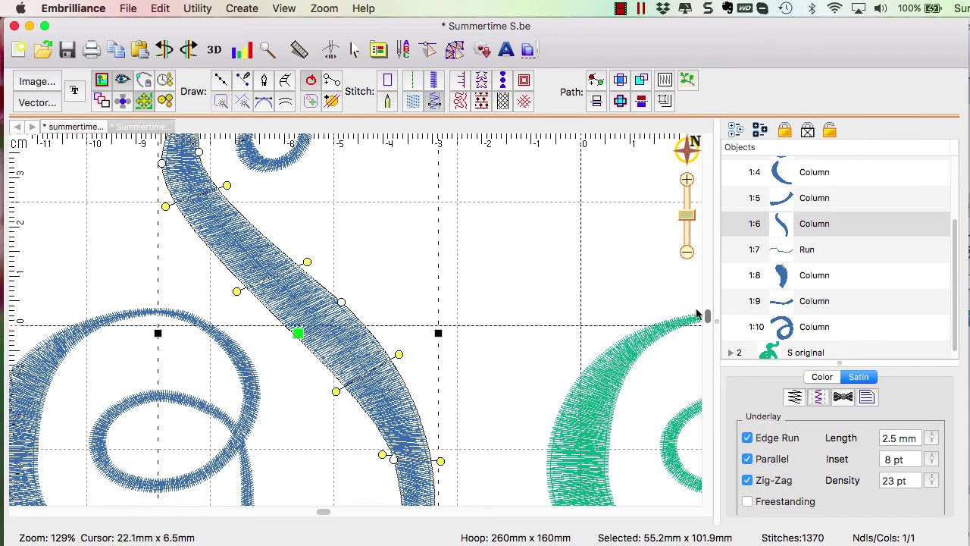
pyautogui.moveTo(705, 317); pyautogui.dragTo(700, 423)
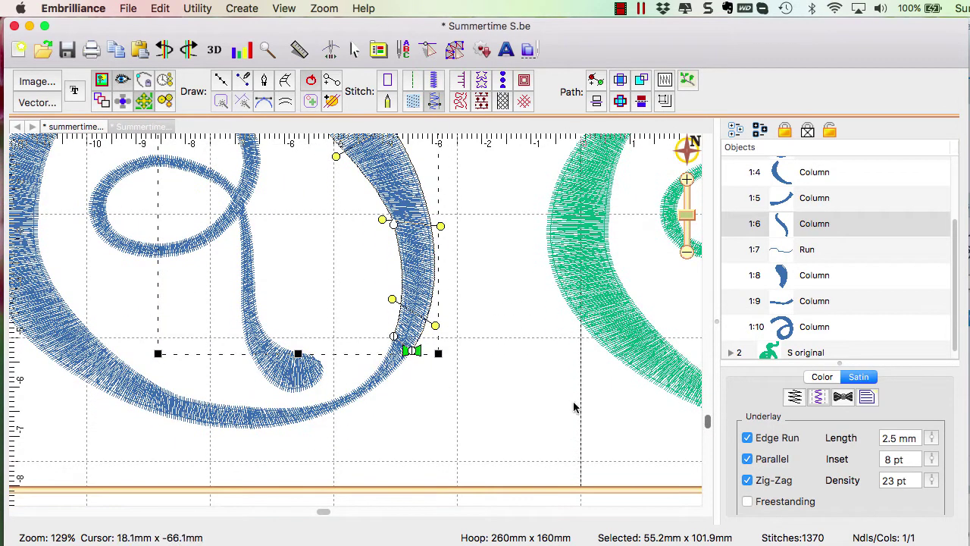
pyautogui.click(379, 381)
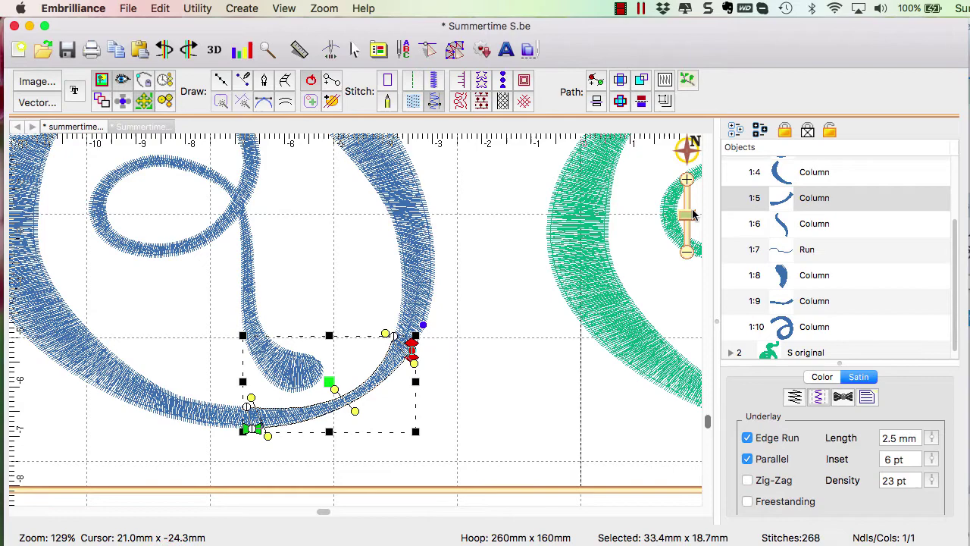
pyautogui.moveTo(692, 216); pyautogui.dragTo(689, 209)
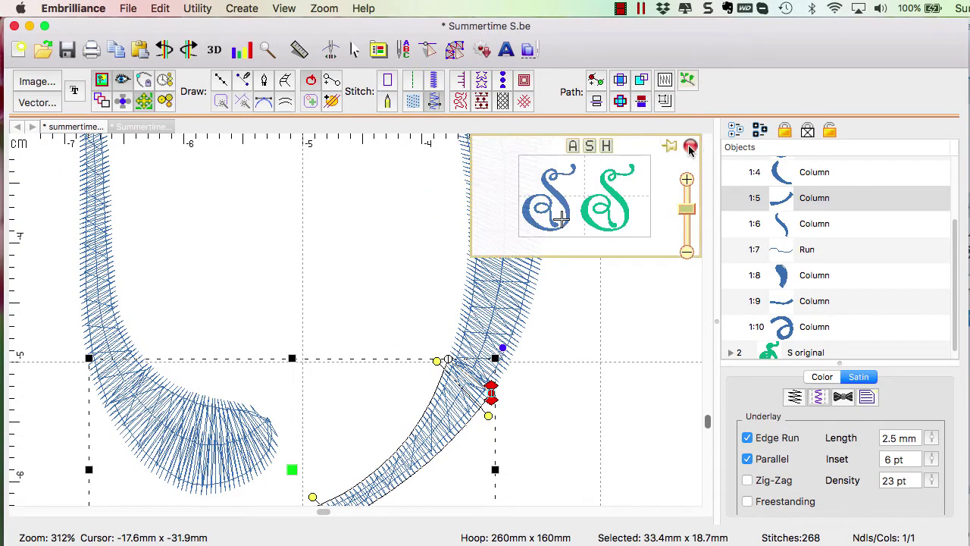
pyautogui.moveTo(562, 216); pyautogui.dragTo(561, 228)
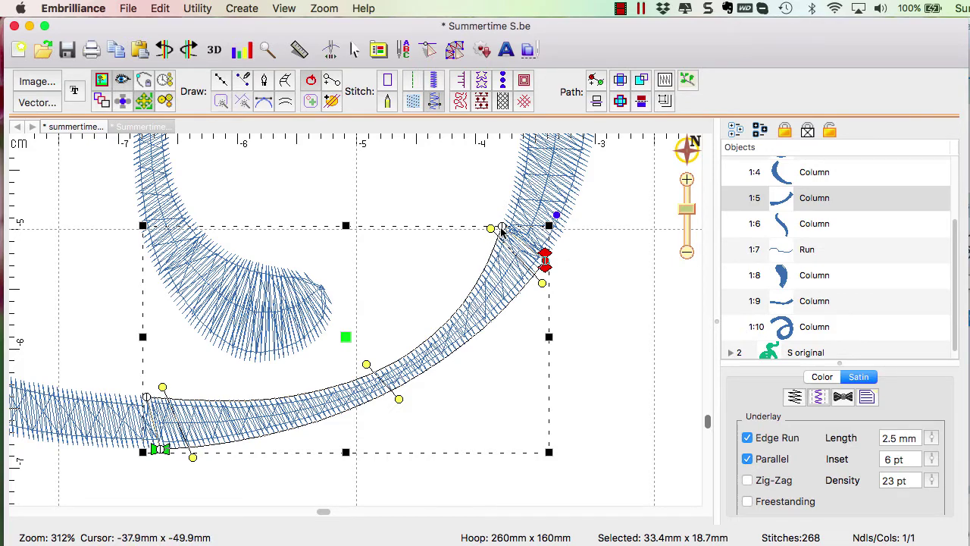
pyautogui.click(567, 241)
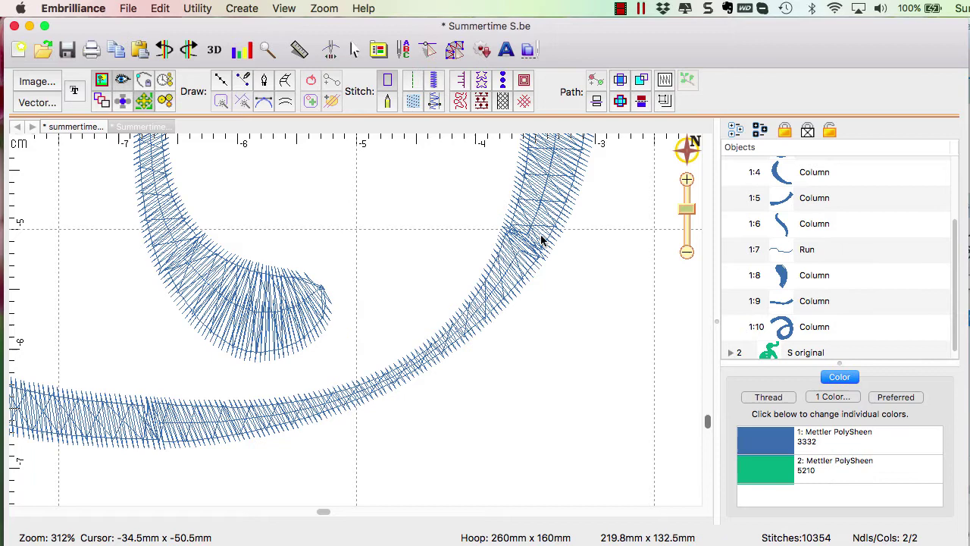
pyautogui.click(543, 241)
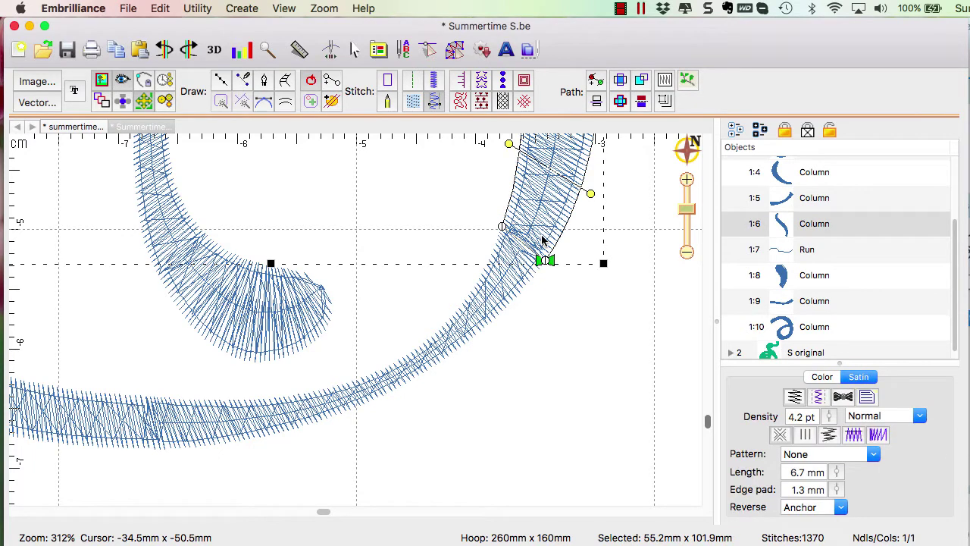
pyautogui.click(508, 294)
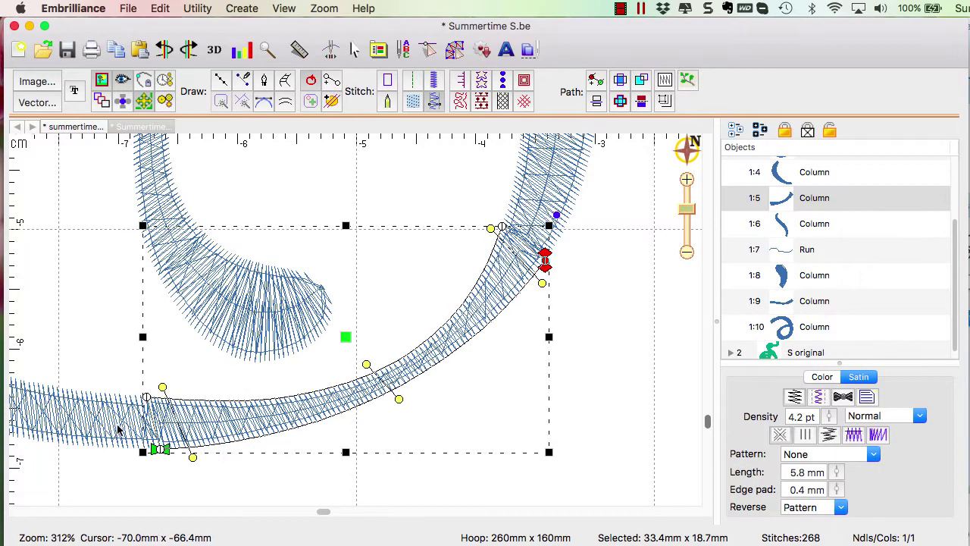
pyautogui.click(118, 429)
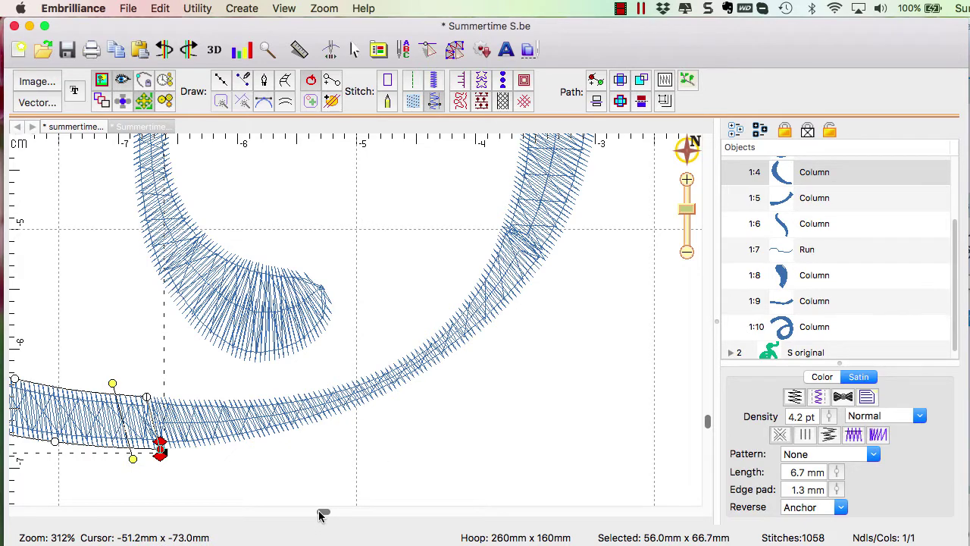
pyautogui.moveTo(320, 514); pyautogui.dragTo(527, 476)
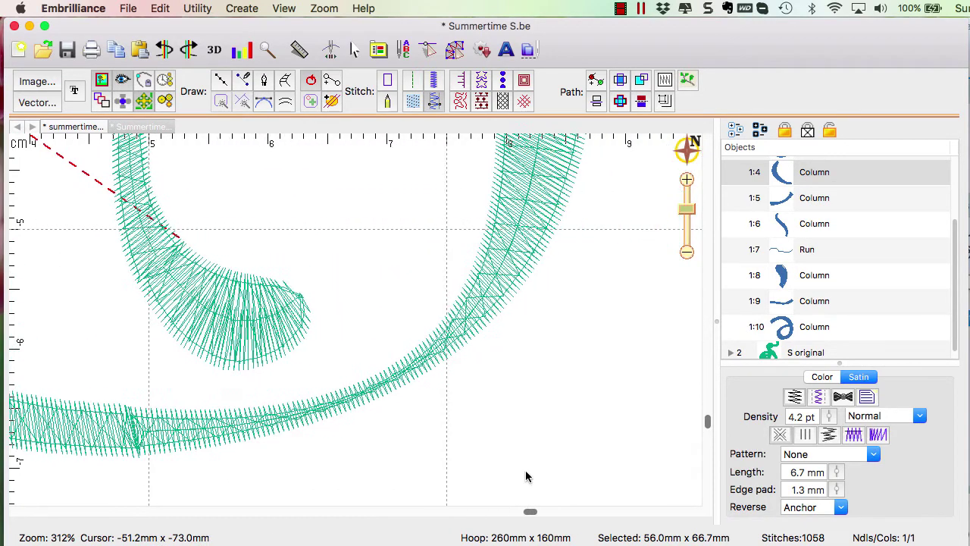
pyautogui.click(511, 270)
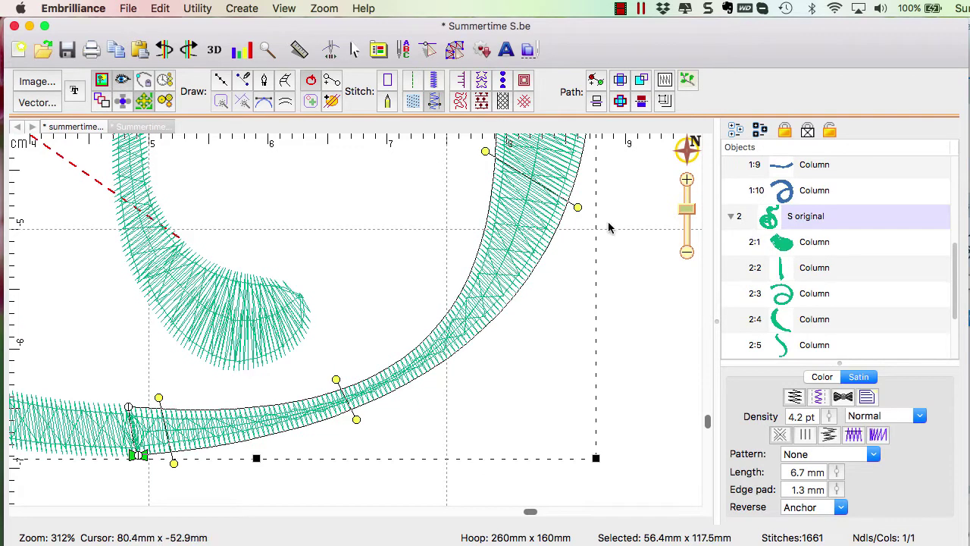
pyautogui.moveTo(686, 210); pyautogui.dragTo(687, 220)
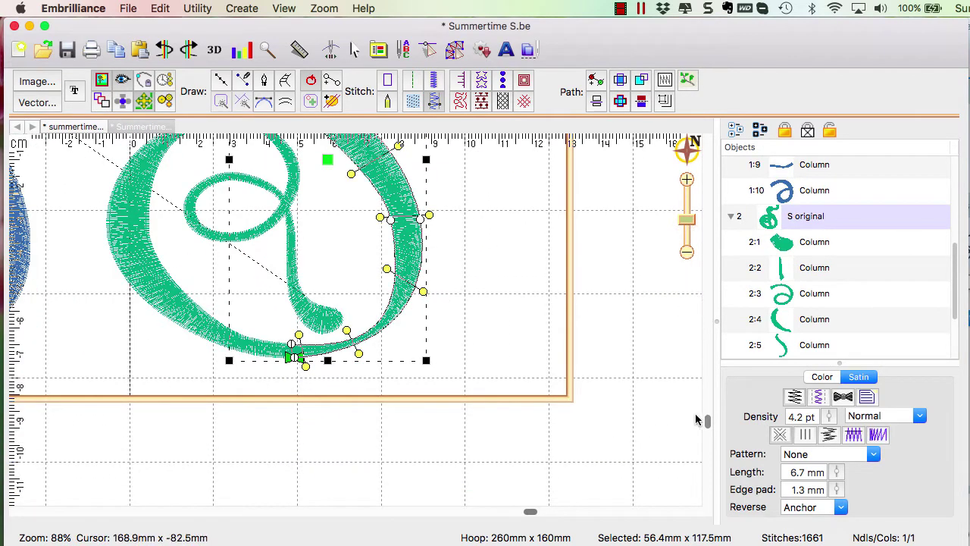
pyautogui.moveTo(708, 417); pyautogui.dragTo(704, 340)
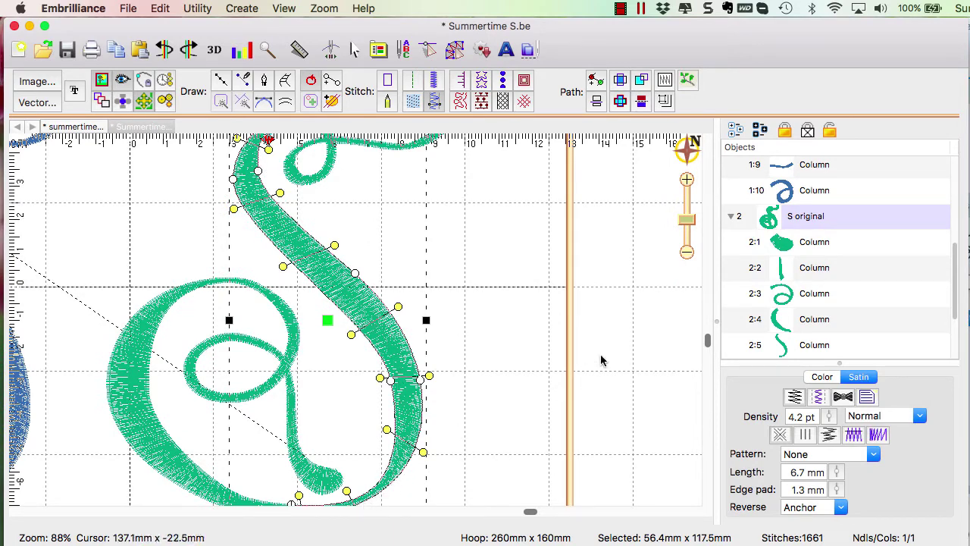
pyautogui.moveTo(693, 223); pyautogui.dragTo(690, 211)
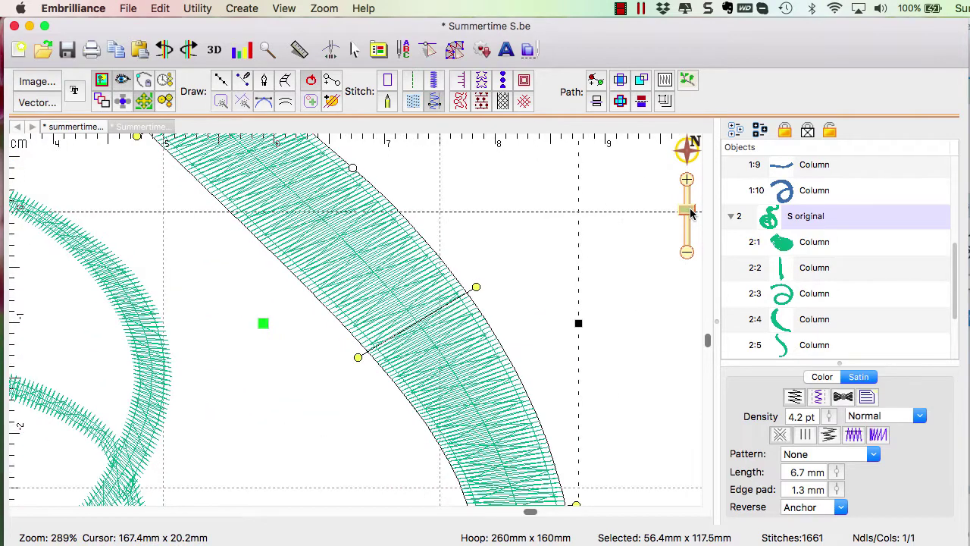
pyautogui.moveTo(708, 346); pyautogui.dragTo(708, 449)
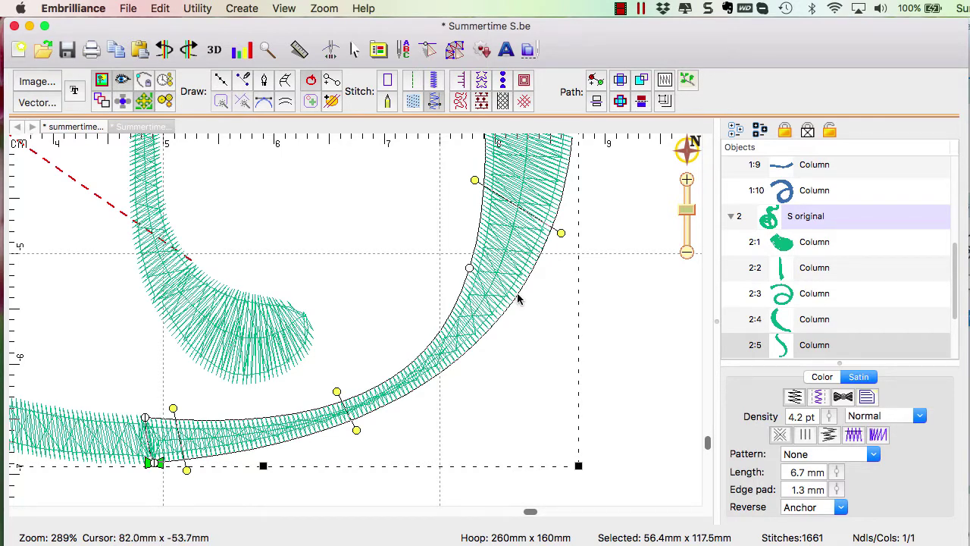
# Break the green S's lower satin curve across at the two lassoed nodes, then zoom out to the whole letter.
pyautogui.moveTo(533, 299)
pyautogui.mouseDown()
pyautogui.moveTo(514, 263)
pyautogui.moveTo(465, 241)
pyautogui.moveTo(452, 266)
pyautogui.moveTo(503, 321)
pyautogui.moveTo(527, 332)
pyautogui.mouseUp()
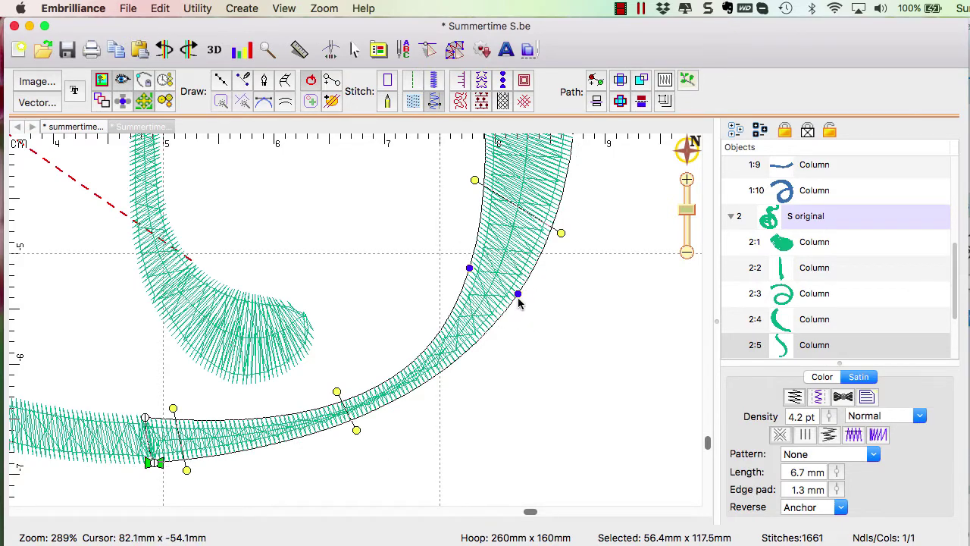
pyautogui.rightClick(517, 297)
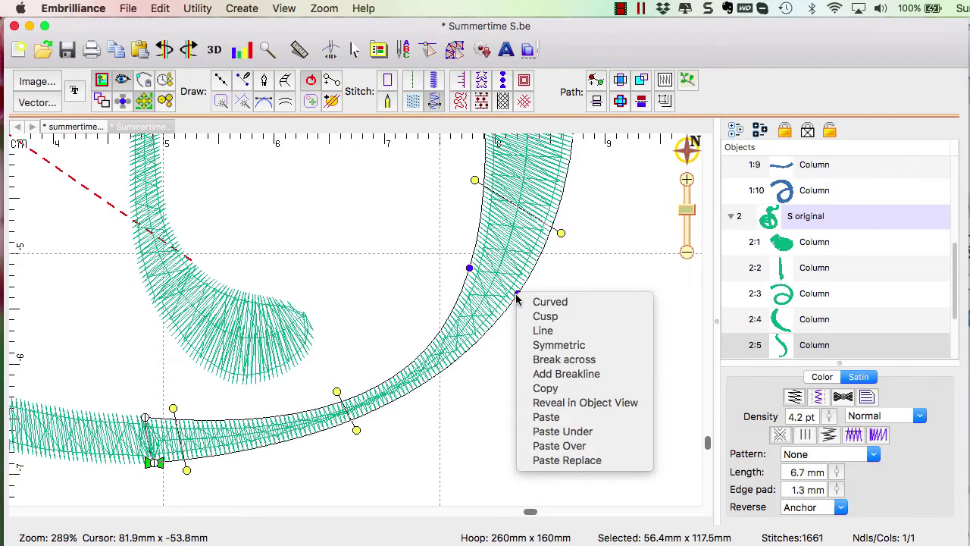
pyautogui.click(545, 366)
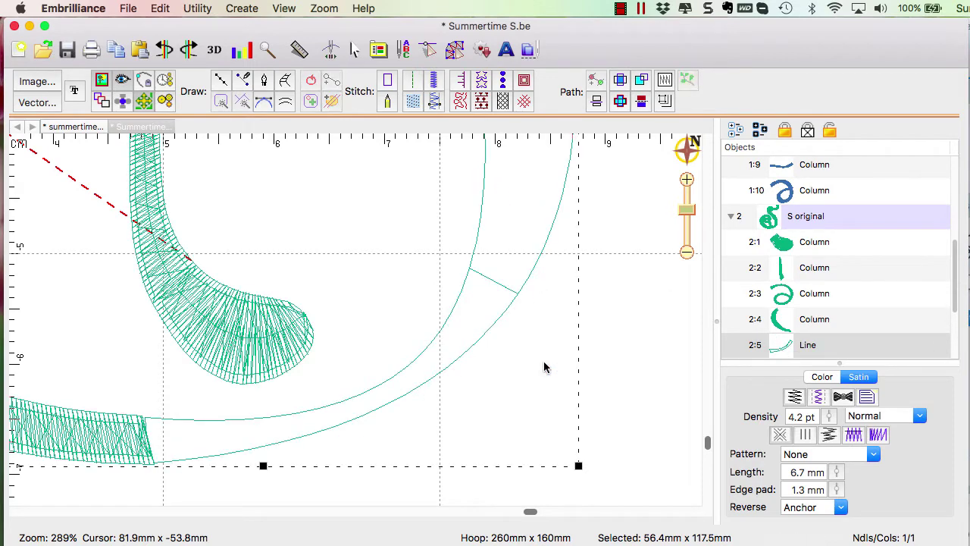
pyautogui.moveTo(689, 216); pyautogui.dragTo(690, 214)
pyautogui.click(690, 214)
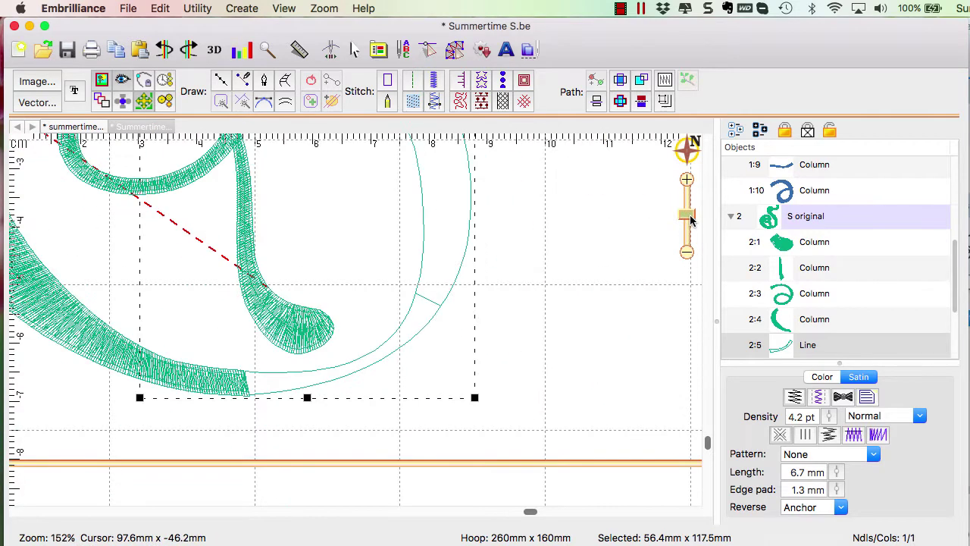
pyautogui.moveTo(708, 446); pyautogui.dragTo(702, 393)
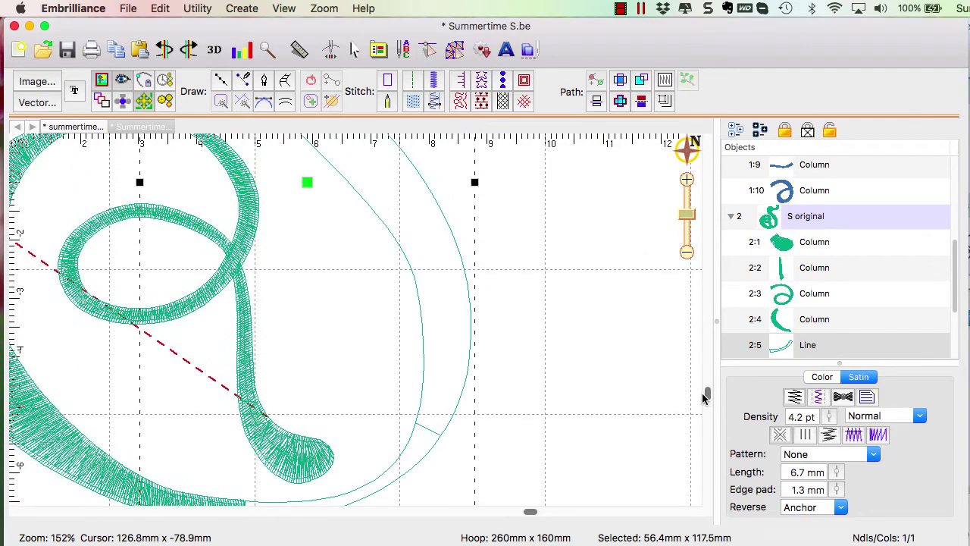
pyautogui.click(691, 216)
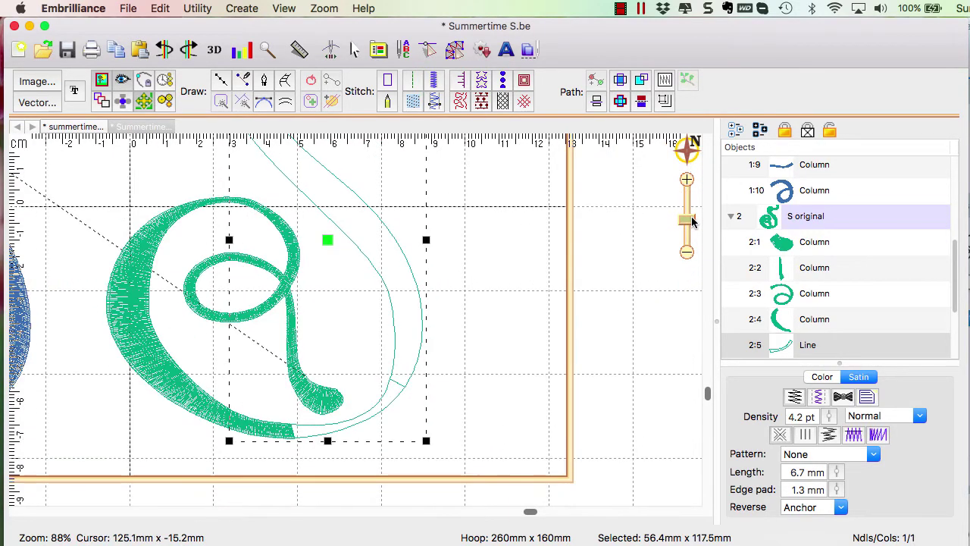
# Convert the upper split outline section back into a satin column and check its underlay settings.
pyautogui.moveTo(686, 151)
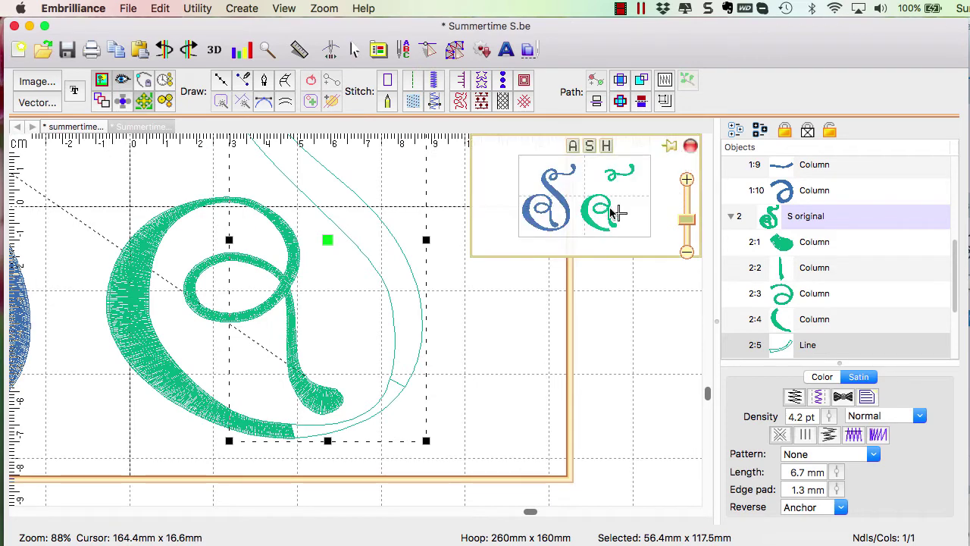
pyautogui.moveTo(611, 210)
pyautogui.mouseDown()
pyautogui.moveTo(622, 195)
pyautogui.moveTo(621, 205)
pyautogui.mouseUp()
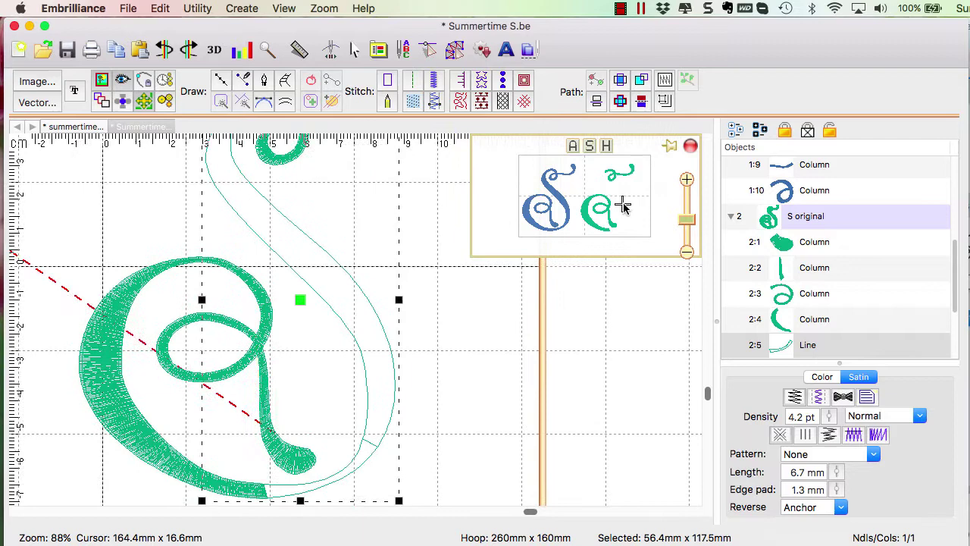
pyautogui.click(417, 312)
pyautogui.click(362, 301)
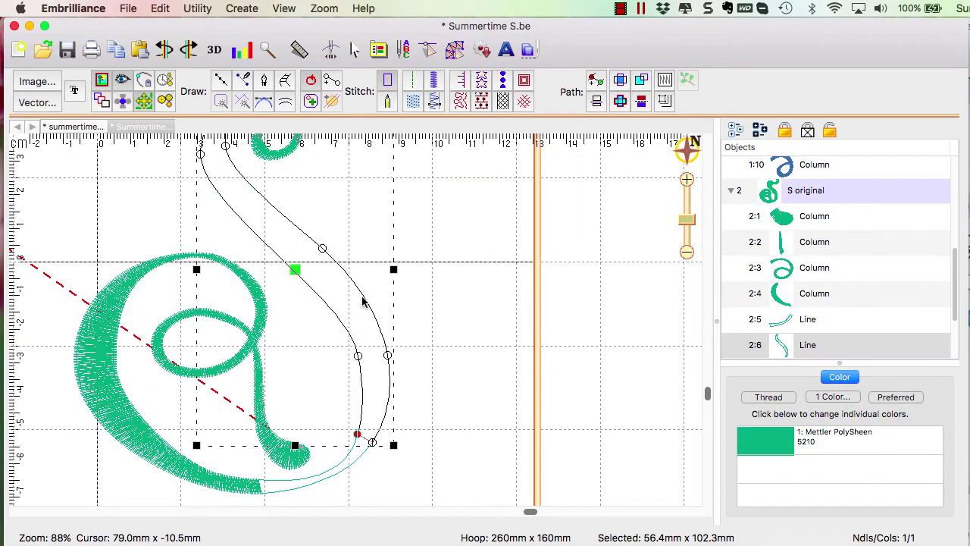
pyautogui.click(436, 101)
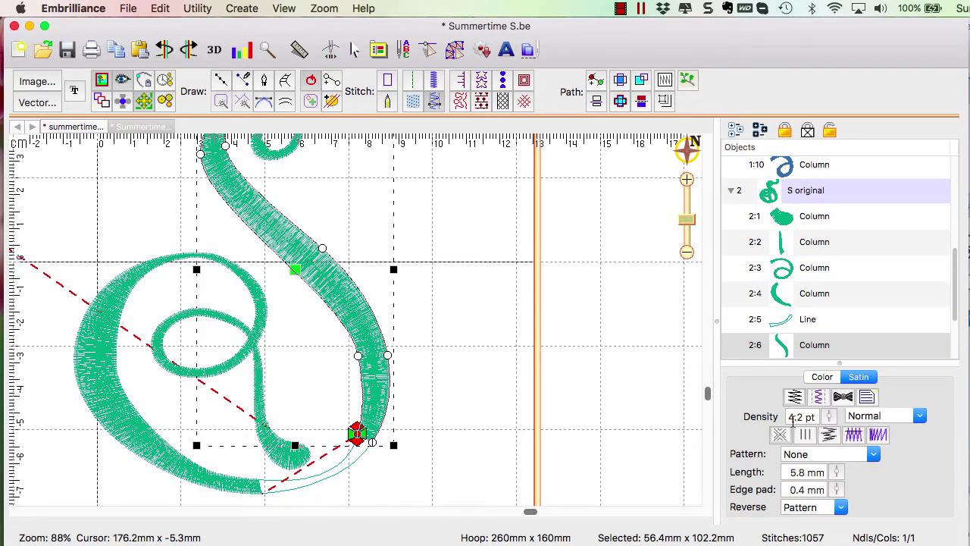
pyautogui.click(818, 402)
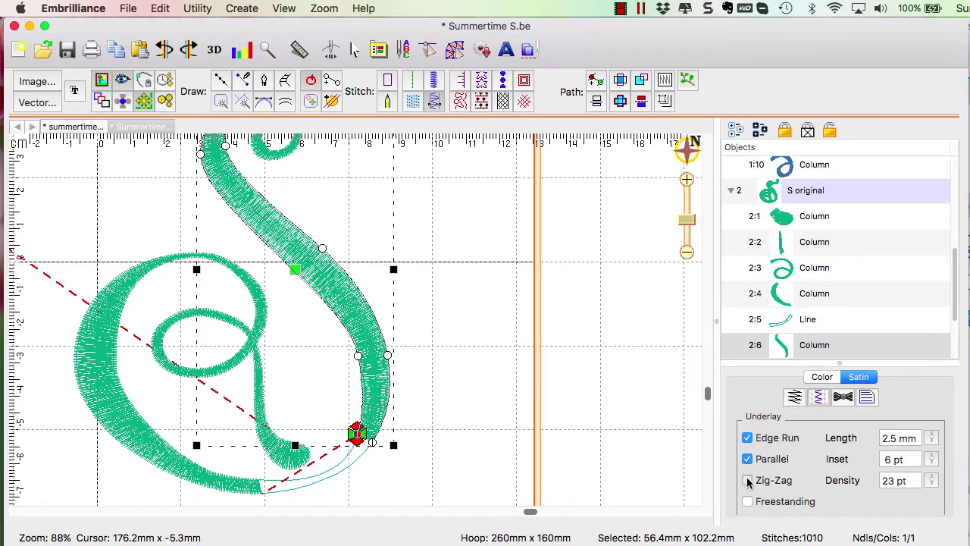
pyautogui.click(581, 432)
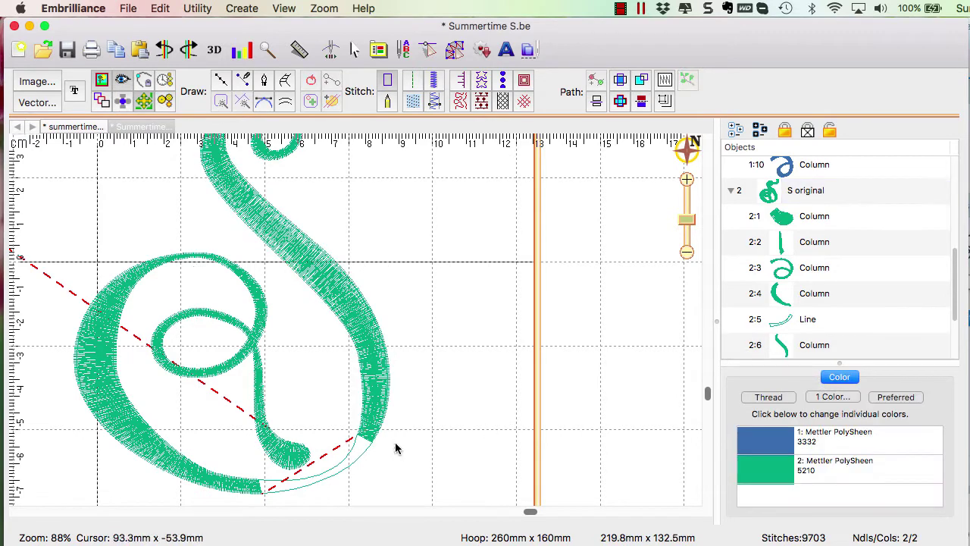
# Convert the short bottom outline piece into a satin column as well and check its underlay.
pyautogui.click(356, 460)
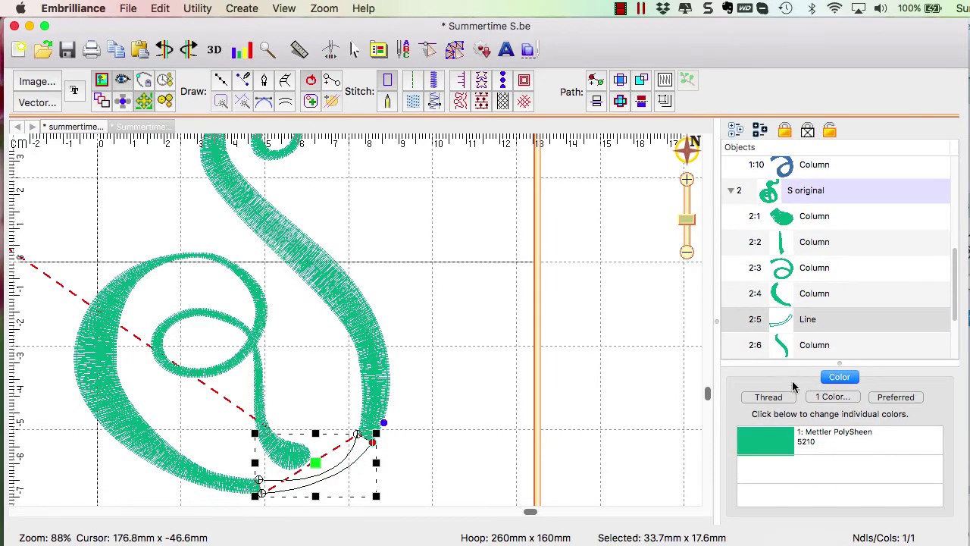
pyautogui.click(435, 102)
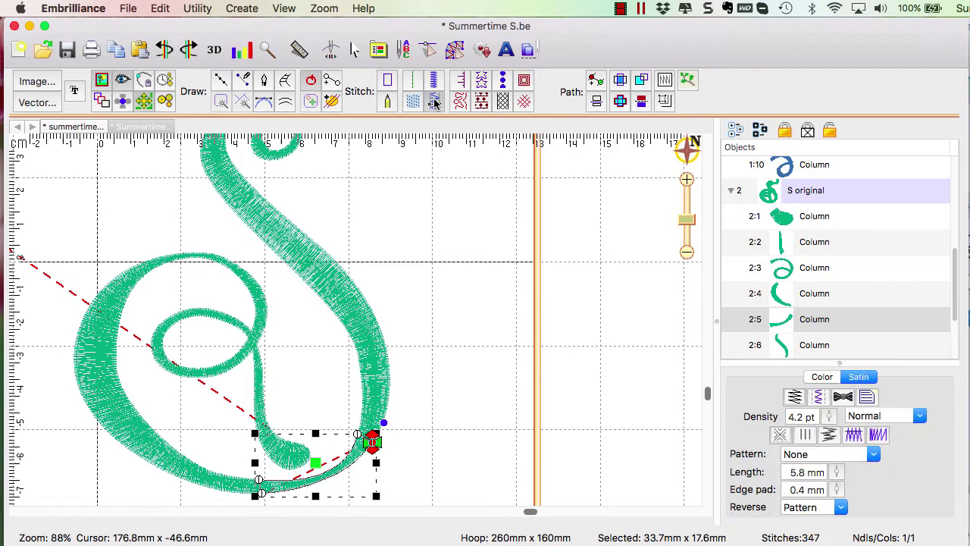
pyautogui.click(824, 401)
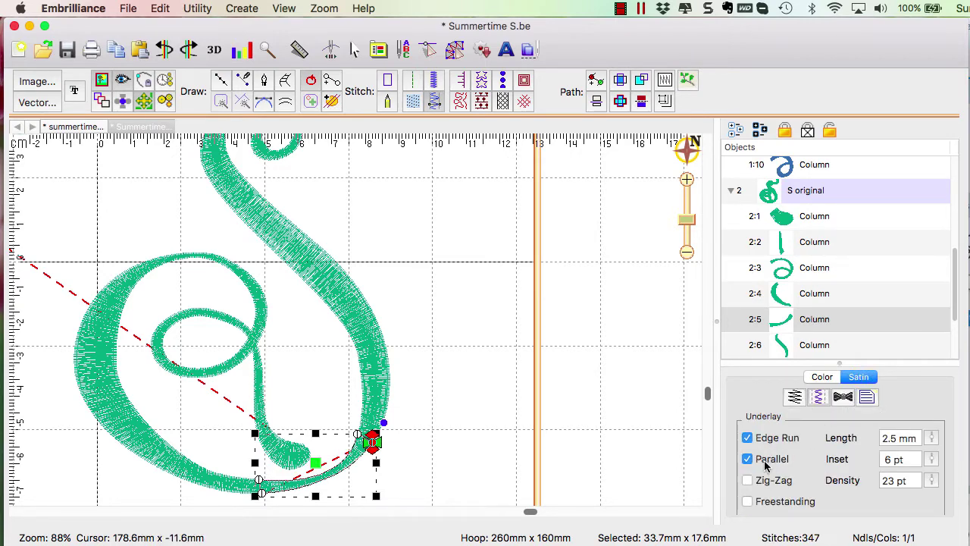
pyautogui.click(615, 434)
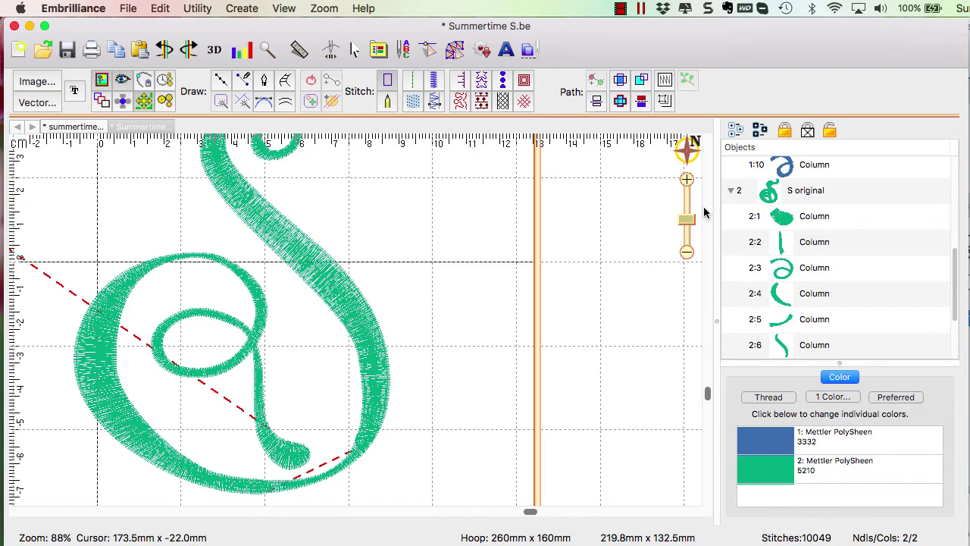
# Zoom out and review green S sections 2:1 through 2:4 in the Objects list.
pyautogui.moveTo(691, 221); pyautogui.dragTo(695, 229)
pyautogui.click(815, 216)
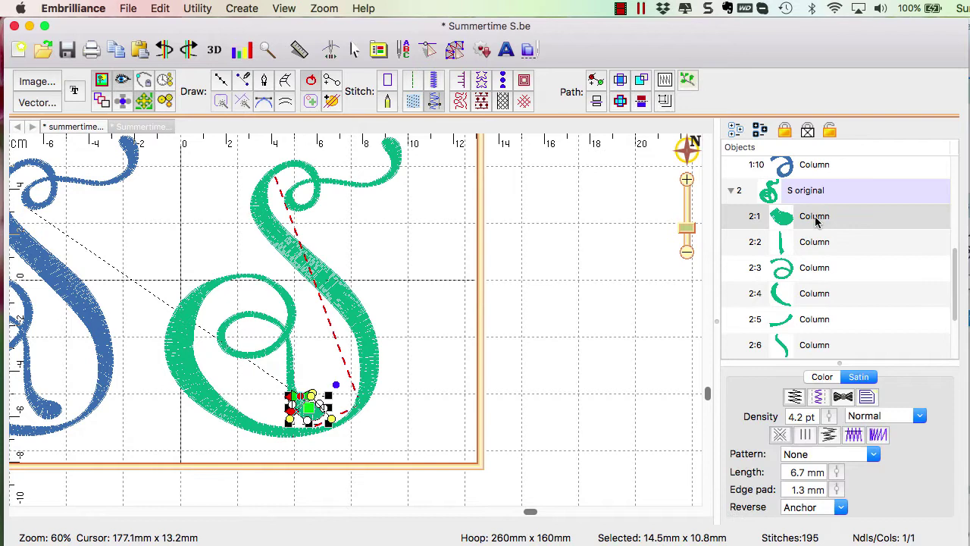
pyautogui.click(813, 248)
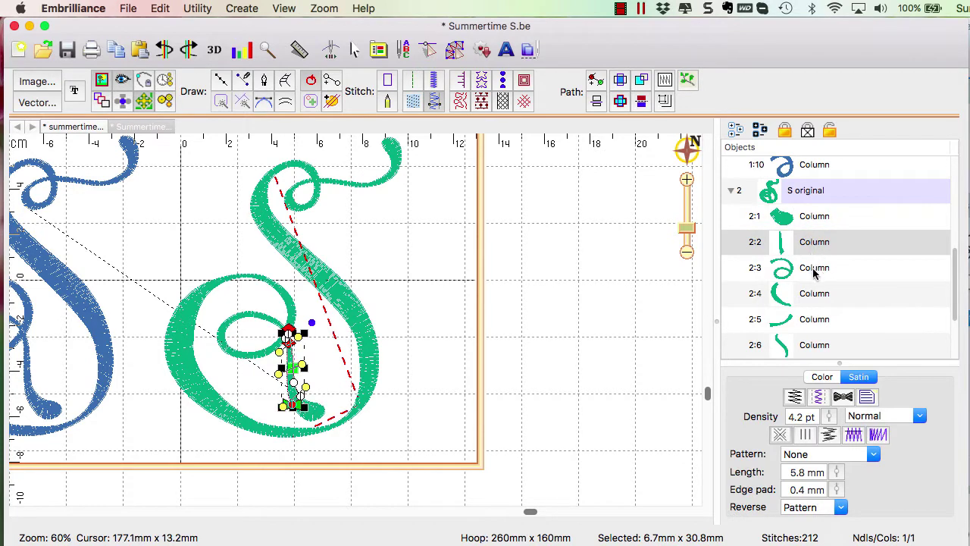
pyautogui.click(815, 272)
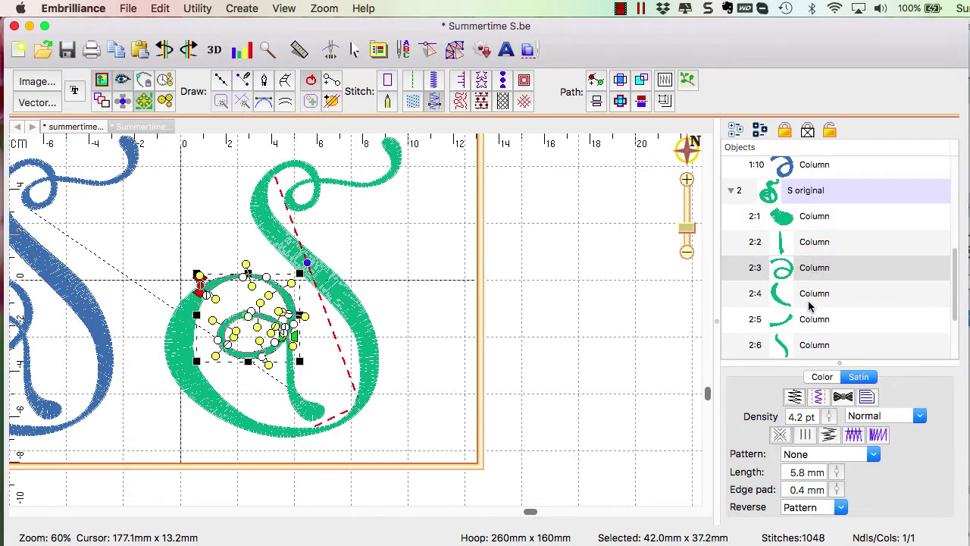
pyautogui.click(809, 304)
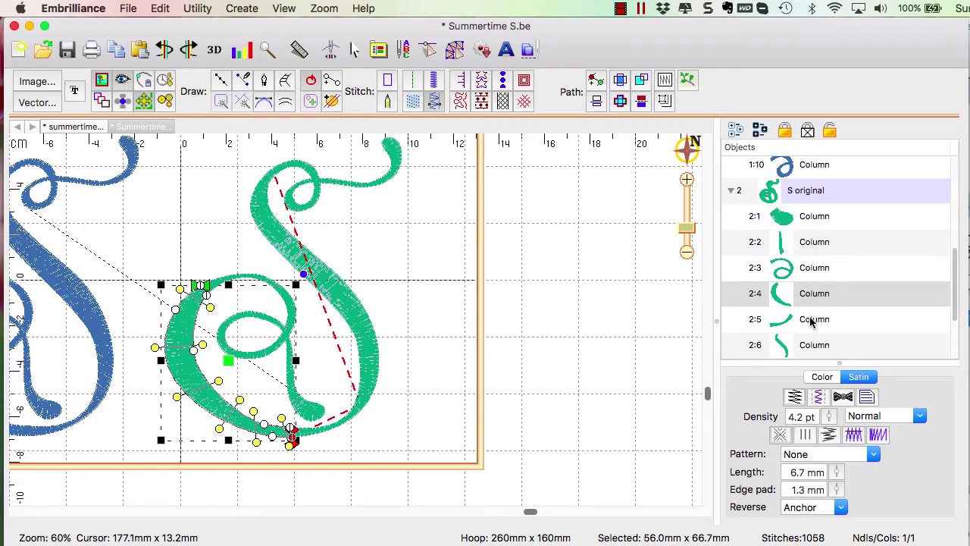
# Move the 2:5 stroke's entry to its lower-left end and the 2:6 stroke's exit near its top.
pyautogui.click(810, 322)
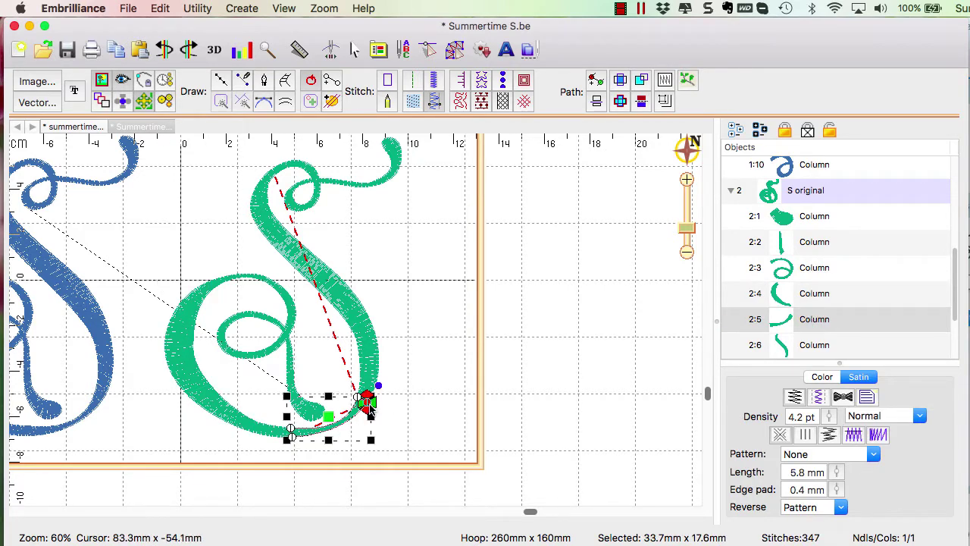
pyautogui.moveTo(371, 405)
pyautogui.mouseDown()
pyautogui.moveTo(365, 426)
pyautogui.moveTo(296, 452)
pyautogui.mouseUp()
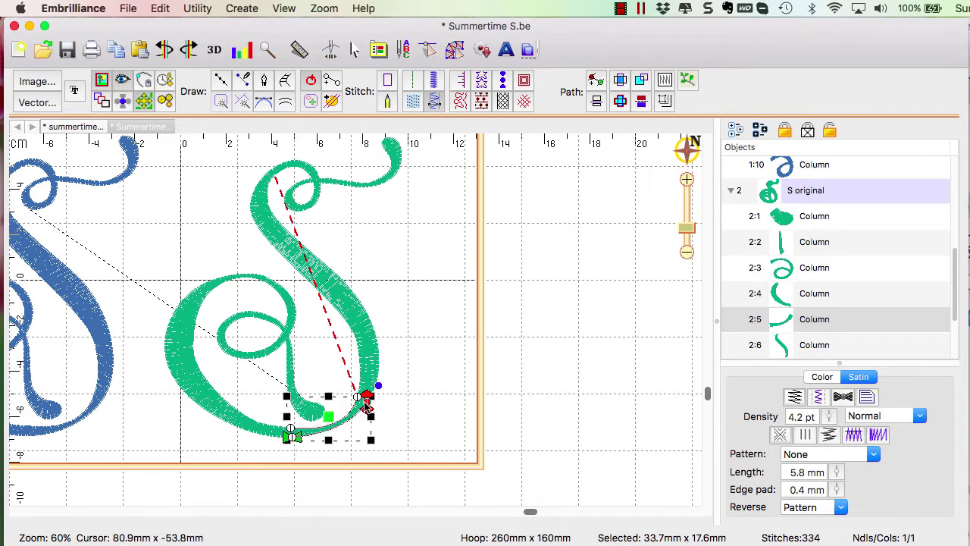
pyautogui.click(808, 345)
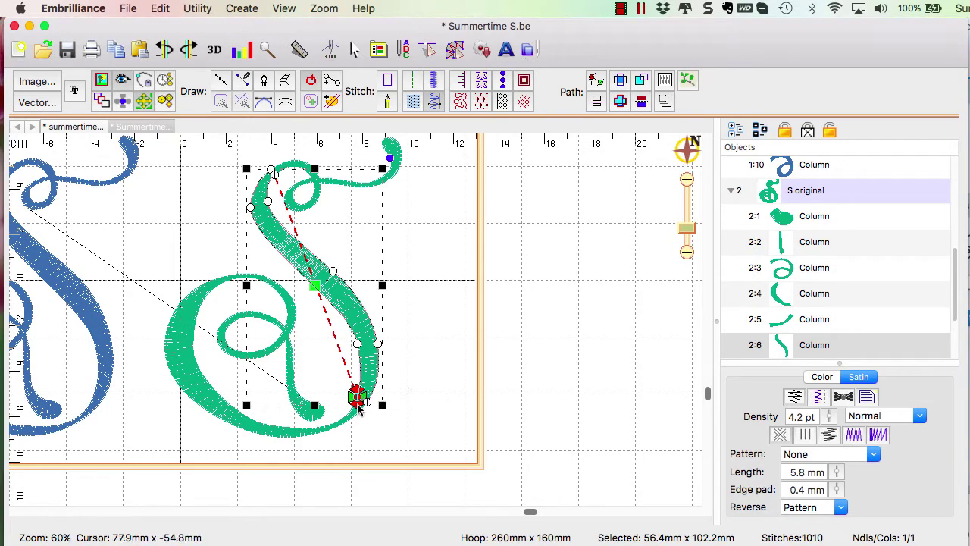
pyautogui.moveTo(359, 407); pyautogui.dragTo(277, 172)
pyautogui.click(445, 219)
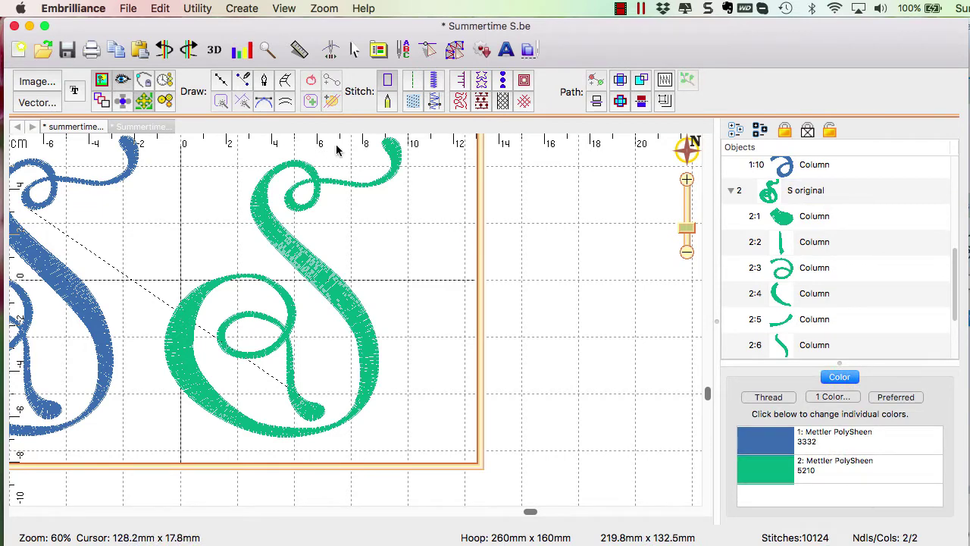
pyautogui.click(235, 12)
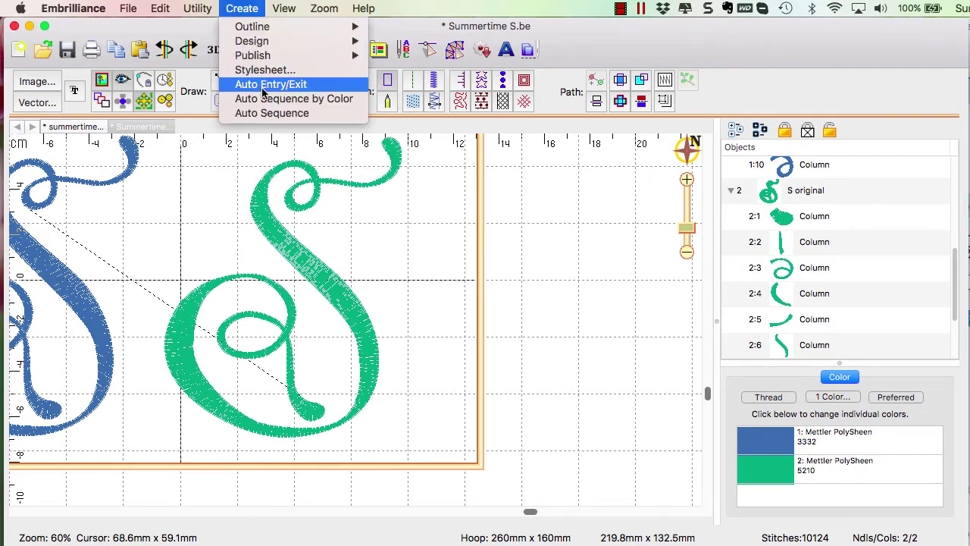
pyautogui.click(434, 269)
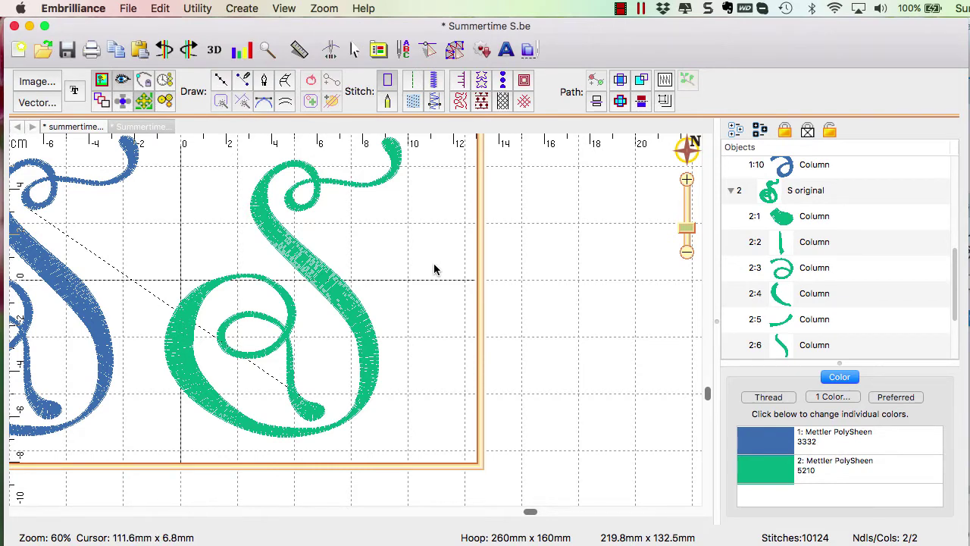
# Play the stitch simulation to the final stitch, then select the long 2:6 stroke in the Objects list.
pyautogui.click(331, 50)
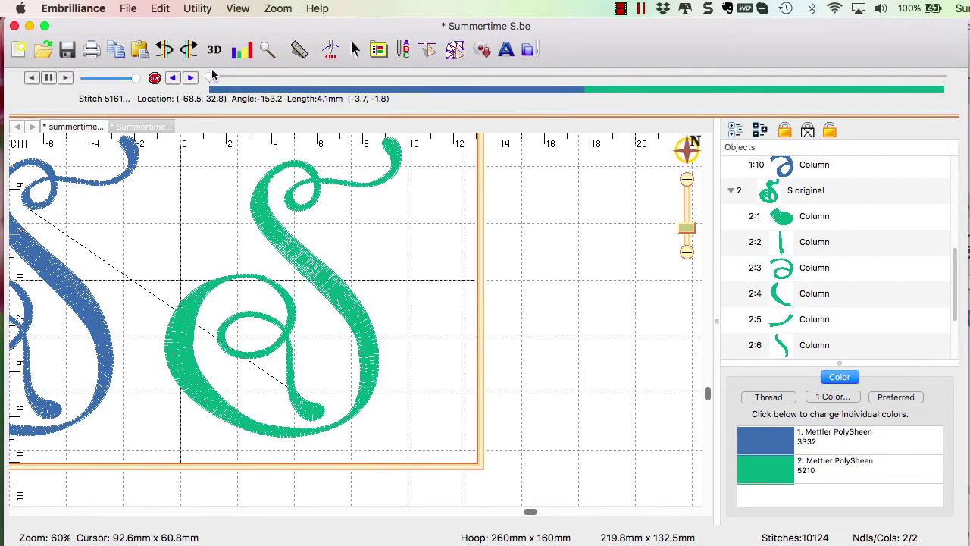
pyautogui.moveTo(214, 76)
pyautogui.mouseDown()
pyautogui.moveTo(639, 87)
pyautogui.moveTo(712, 69)
pyautogui.moveTo(968, 76)
pyautogui.mouseUp()
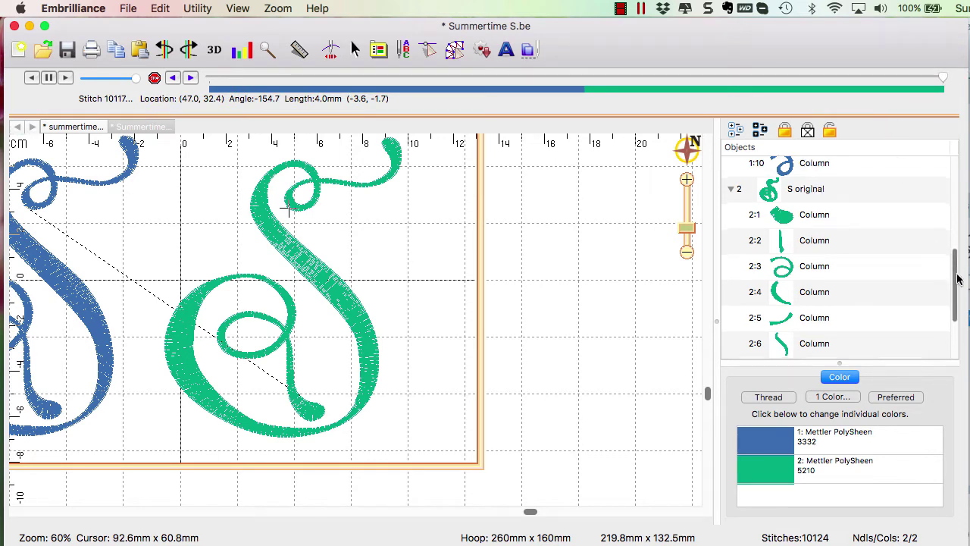
pyautogui.moveTo(958, 271); pyautogui.dragTo(956, 307)
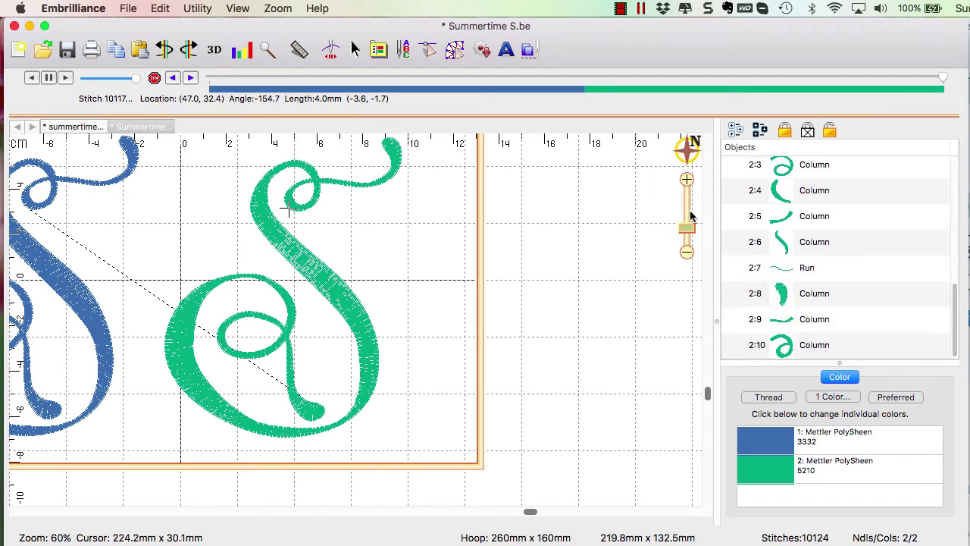
pyautogui.click(796, 251)
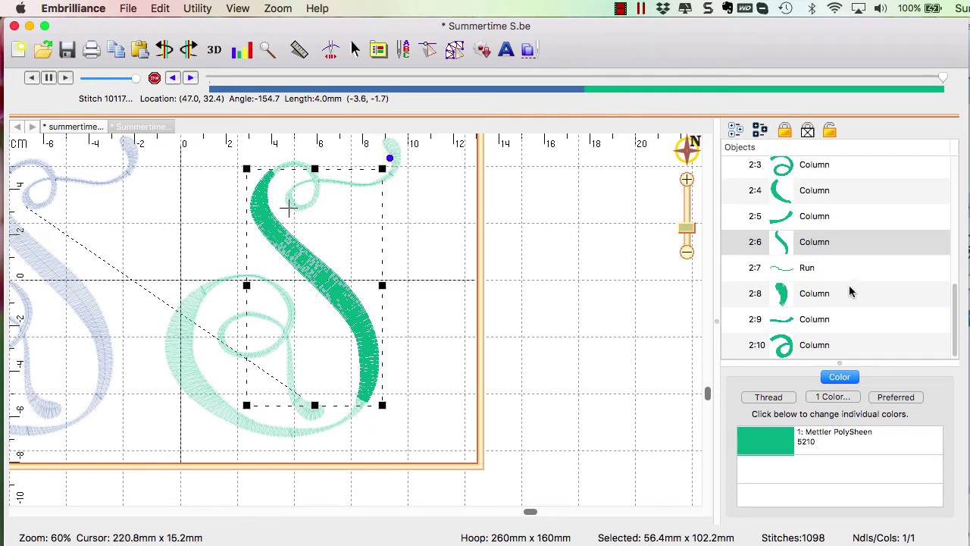
# Inspect parts 2:8, 2:9 and 2:10, then view the whole design rendered in 3D at 175%.
pyautogui.click(795, 296)
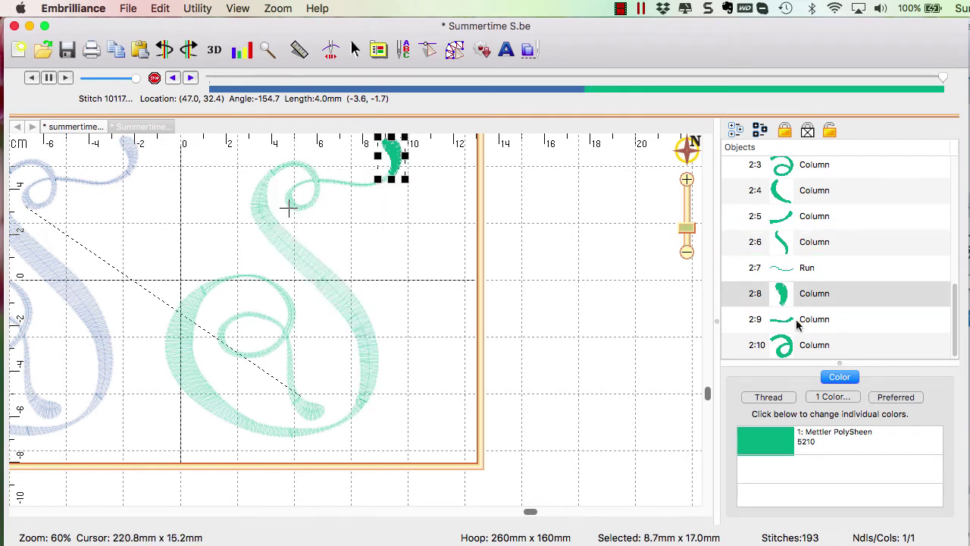
pyautogui.click(796, 320)
pyautogui.click(800, 347)
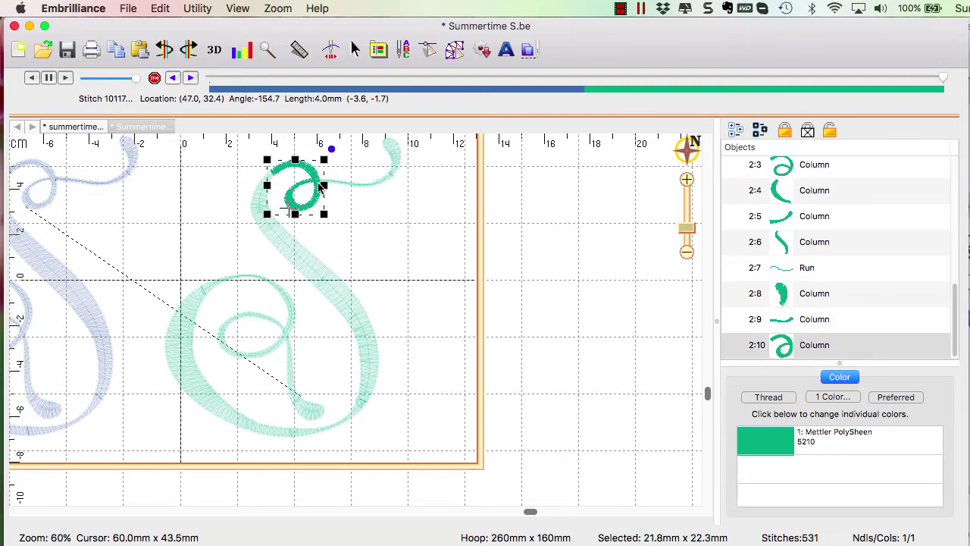
pyautogui.moveTo(686, 228); pyautogui.dragTo(686, 214)
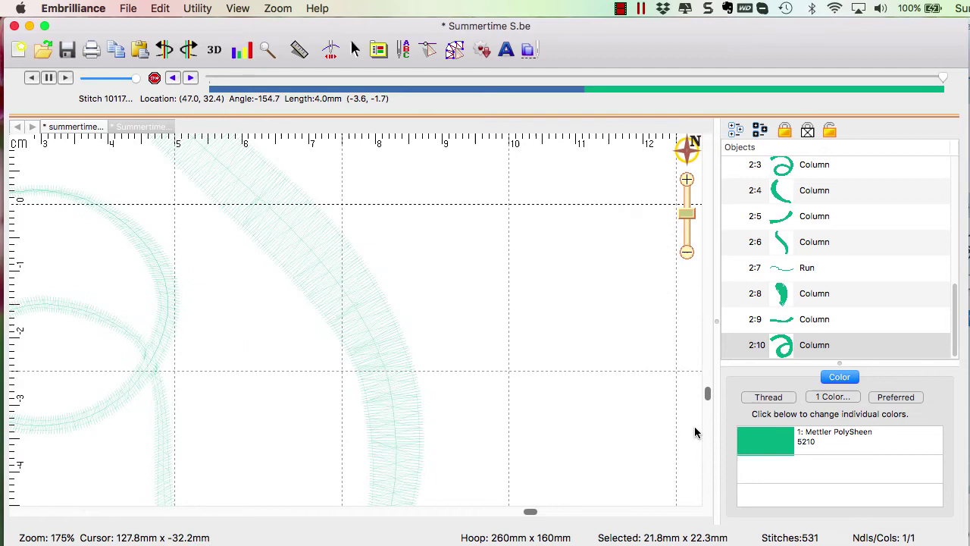
pyautogui.moveTo(707, 400); pyautogui.dragTo(707, 241)
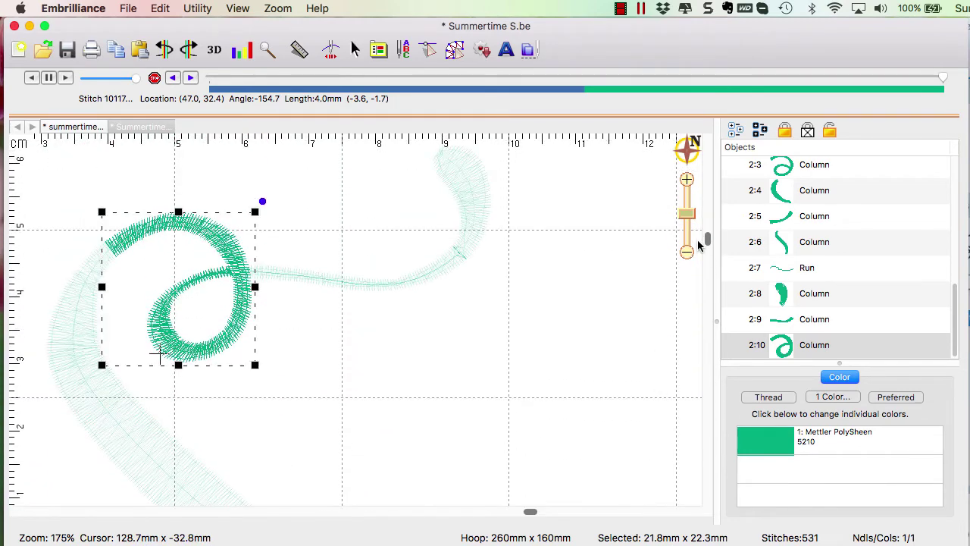
pyautogui.click(215, 49)
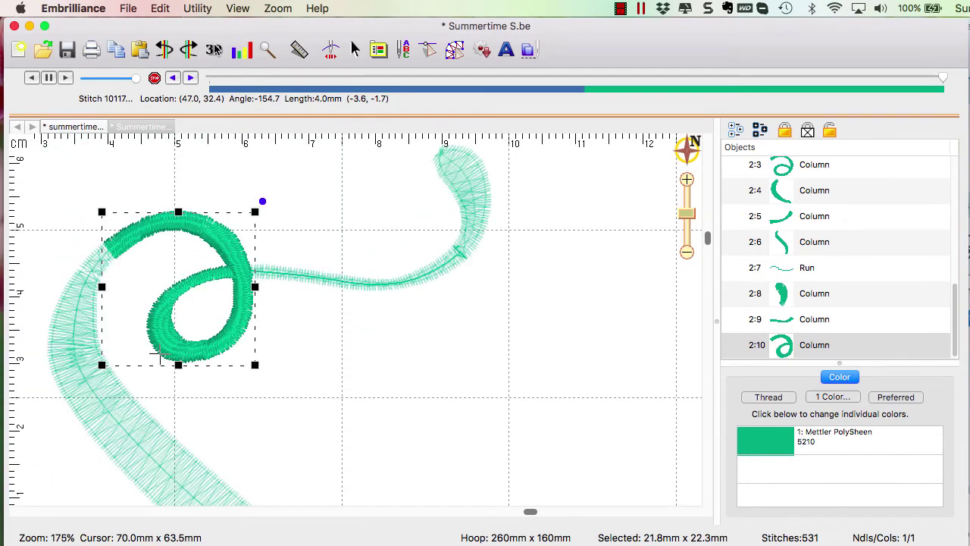
pyautogui.click(304, 342)
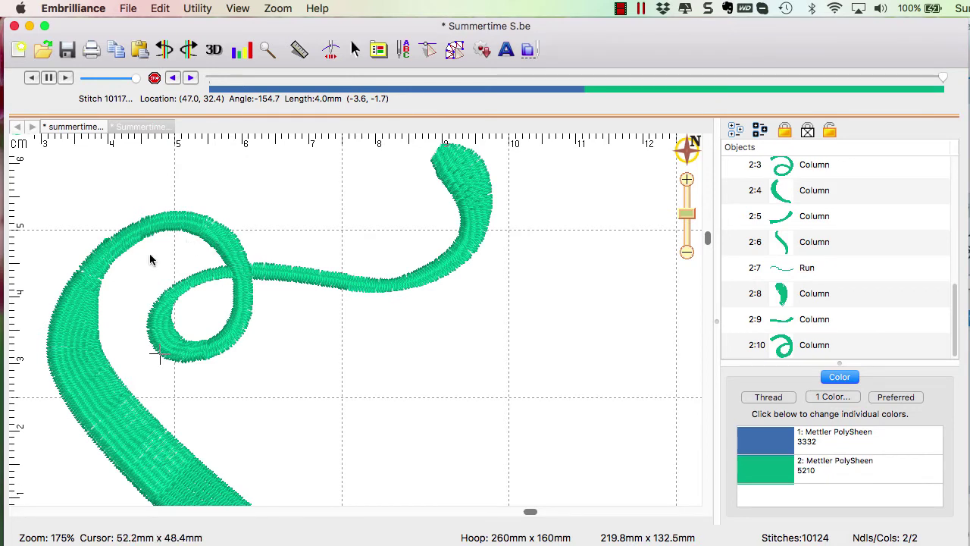
# Return to editing and review the 2:7 travel run and satin pieces 2:8–2:10.
pyautogui.click(86, 310)
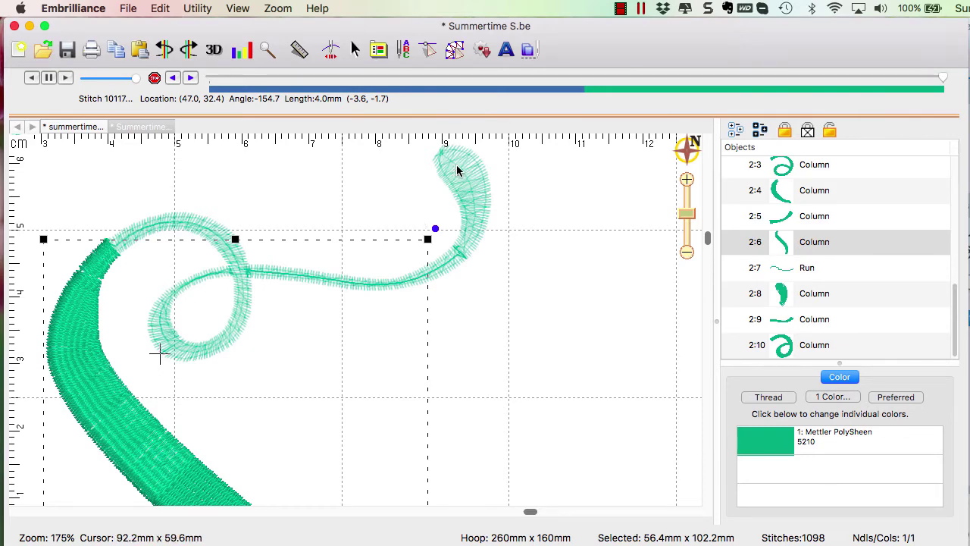
pyautogui.click(454, 50)
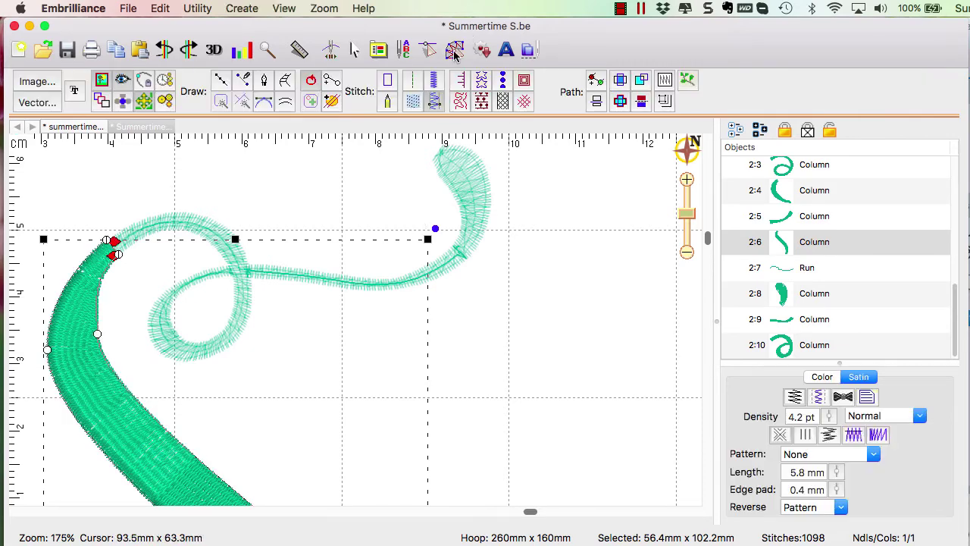
pyautogui.click(825, 269)
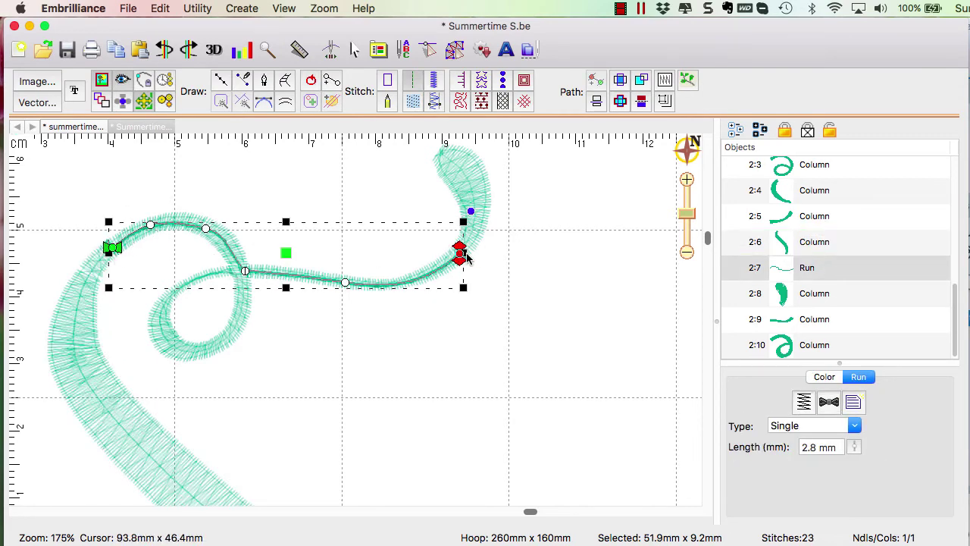
pyautogui.click(832, 302)
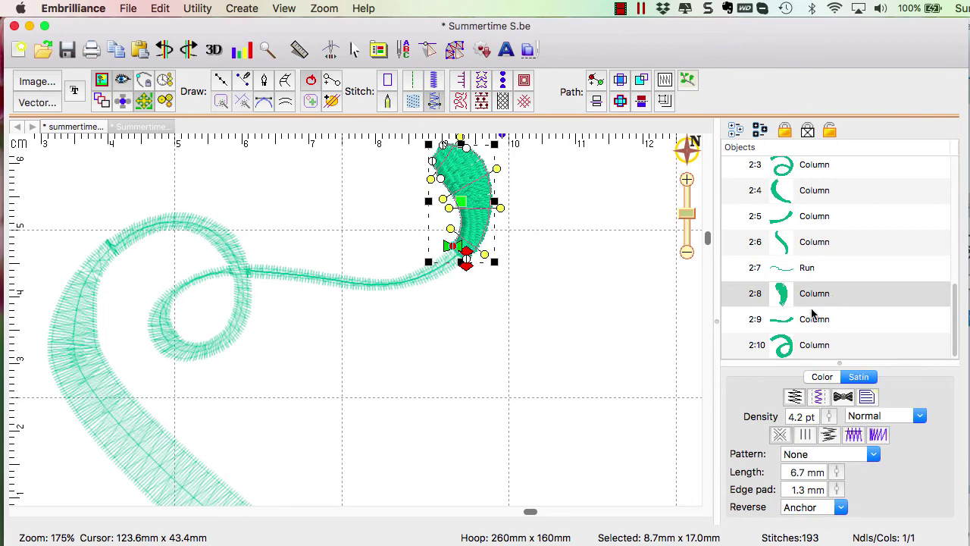
pyautogui.click(814, 319)
pyautogui.click(813, 347)
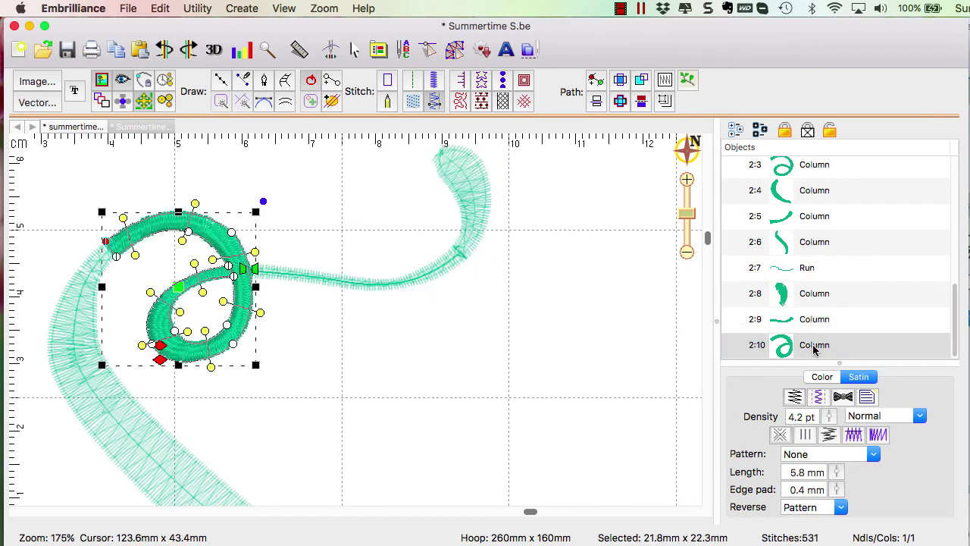
pyautogui.click(511, 318)
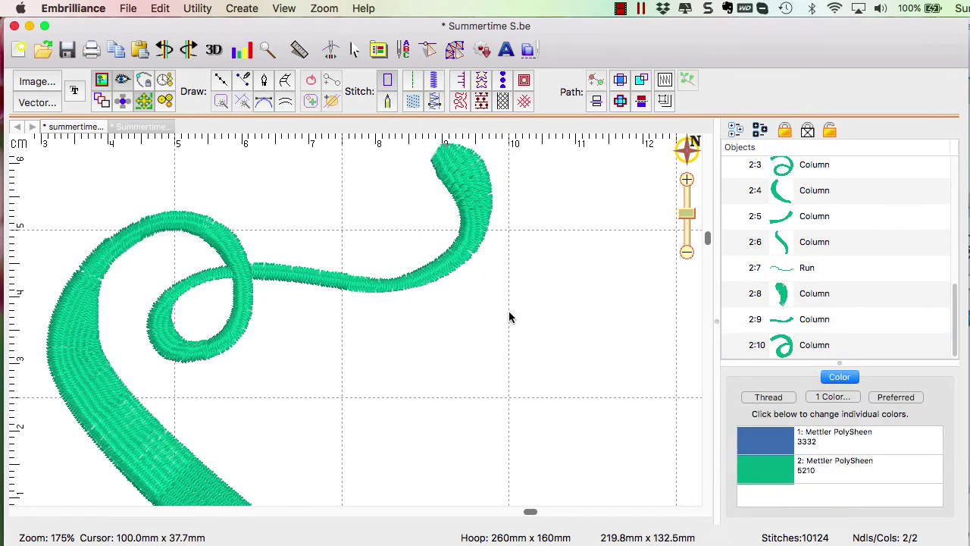